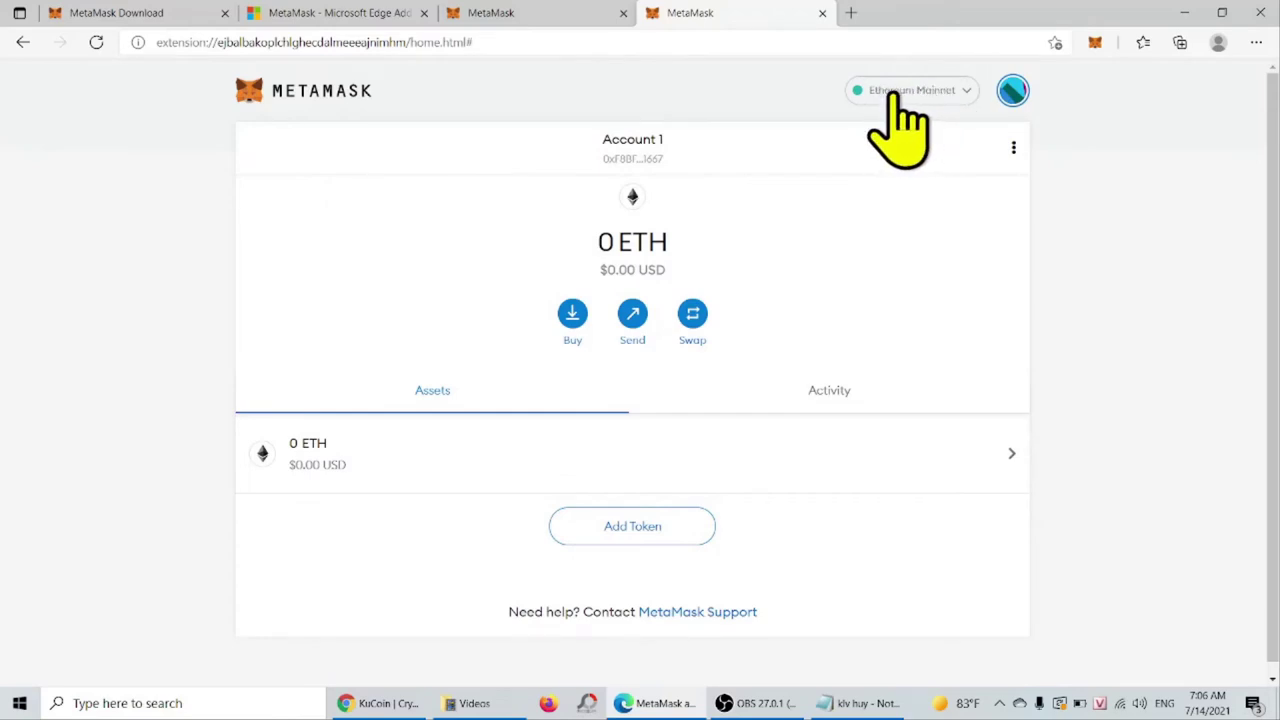
- Open the form for adding a custom RPC network from the wallet's network list
{"action": "left_click", "coordinate": [962, 92]}
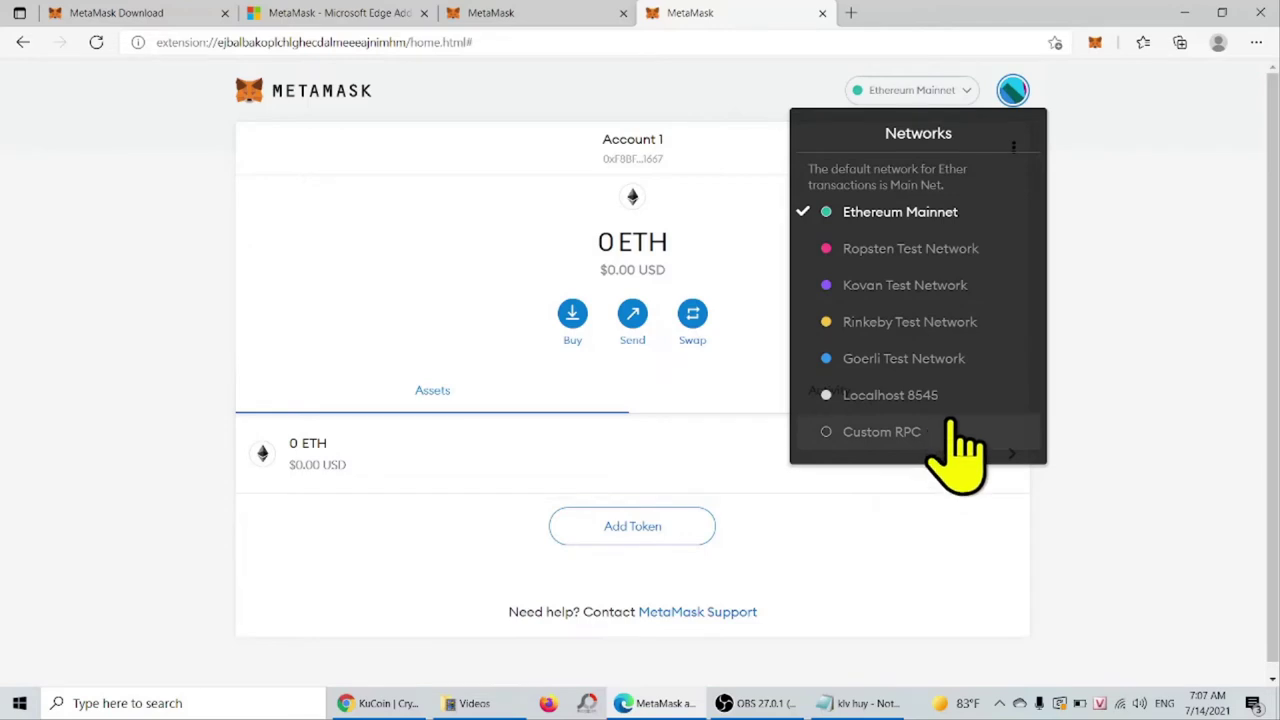
{"action": "left_click", "coordinate": [885, 440]}
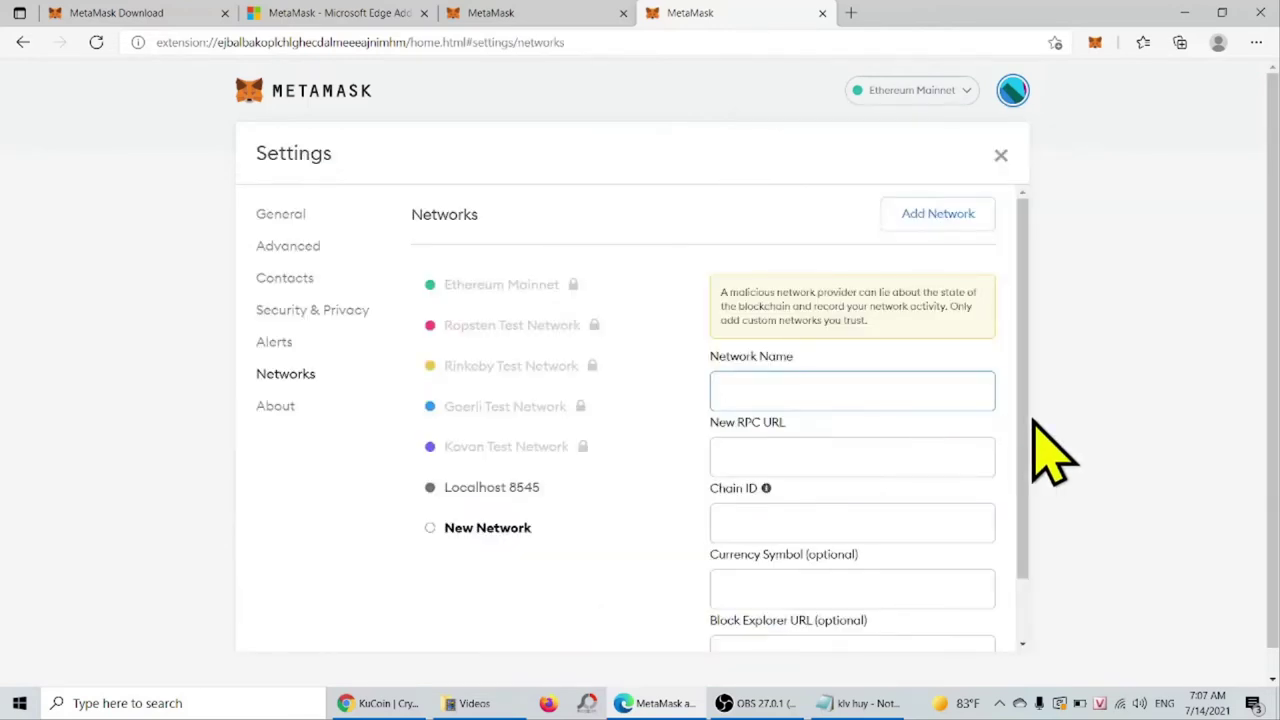
{"action": "scroll", "coordinate": [1032, 497], "scroll_direction": "down", "scroll_amount": 2}
- Open the kcc text file from the desktop in Notepad and maximize its window
{"action": "left_click", "coordinate": [860, 703]}
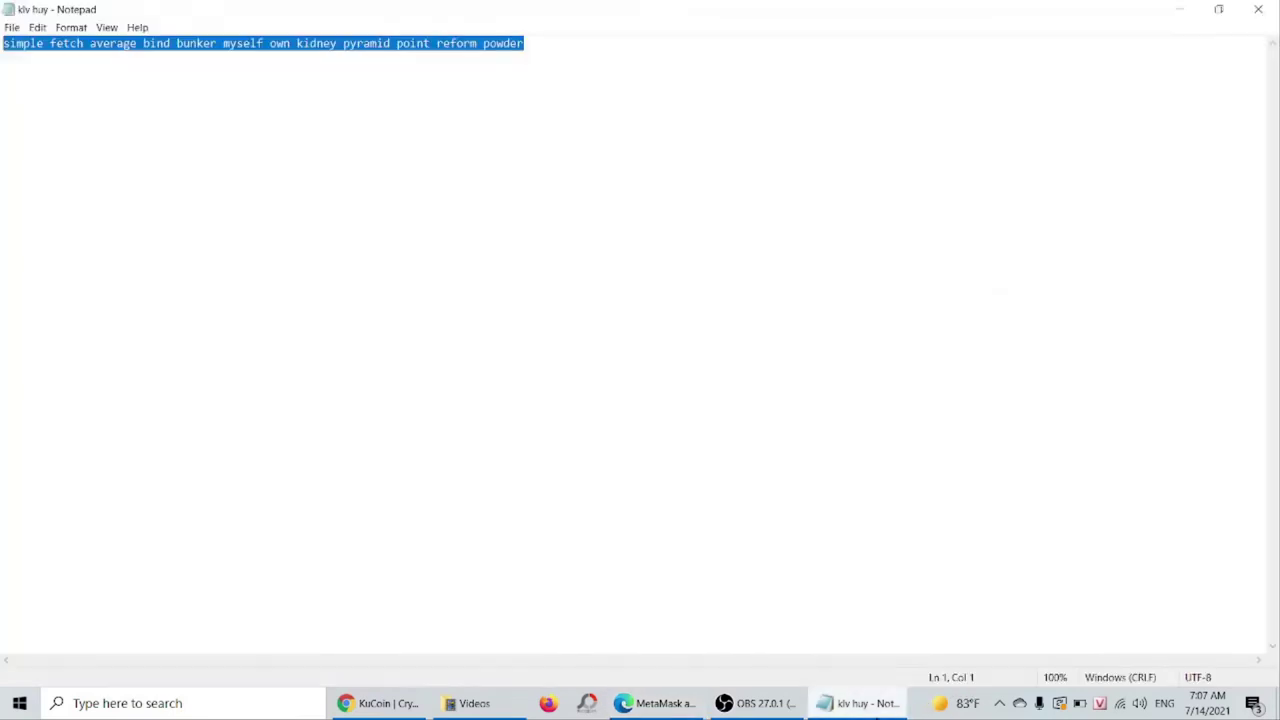
{"action": "left_click", "coordinate": [882, 706]}
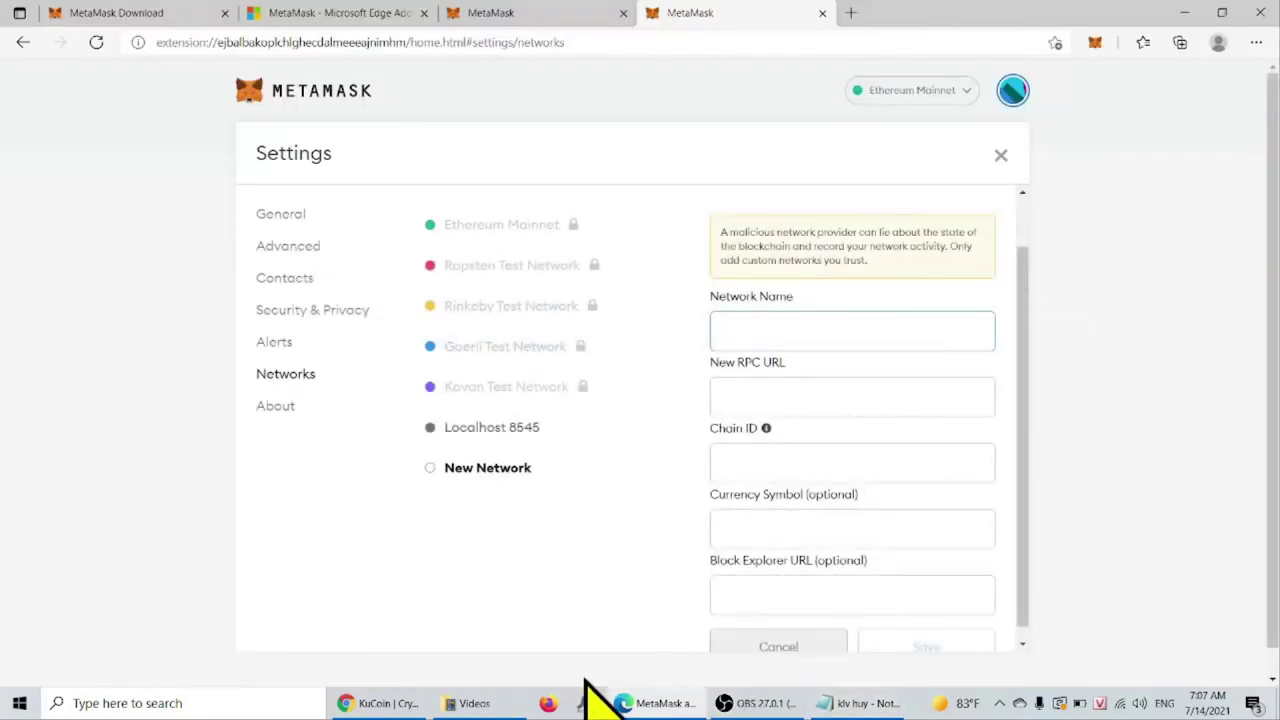
{"action": "left_click", "coordinate": [651, 703]}
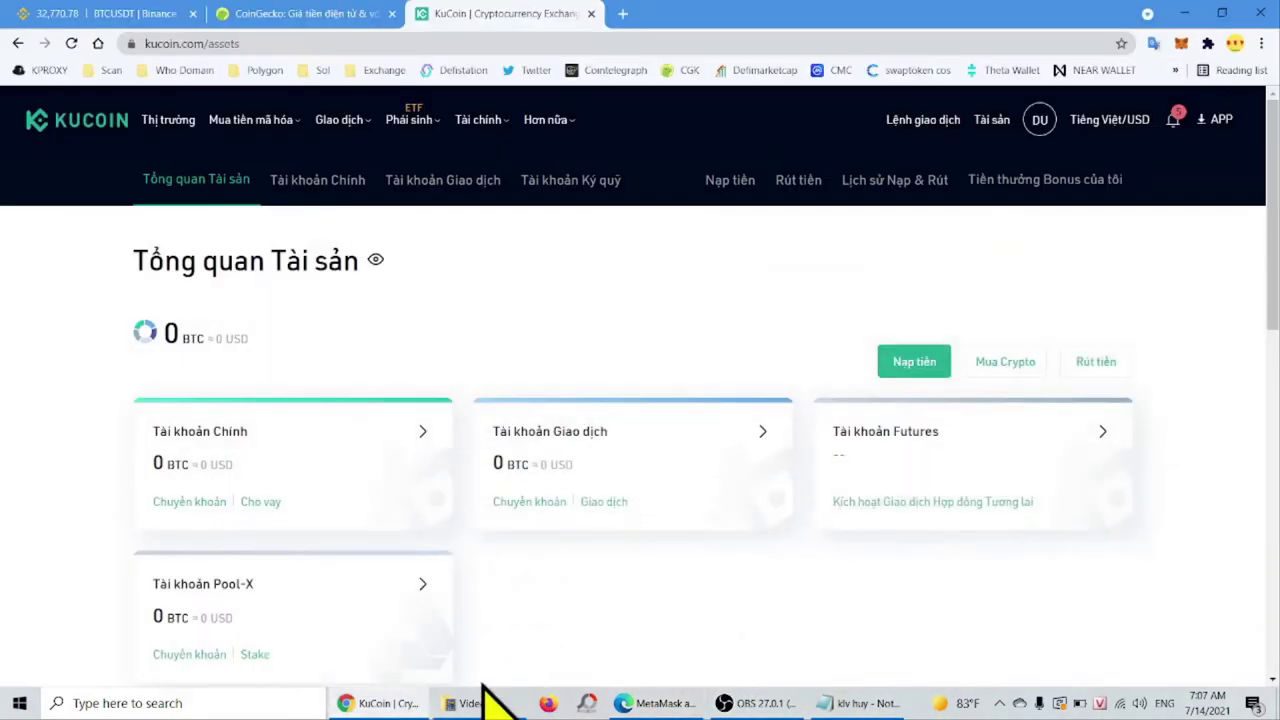
{"action": "left_click", "coordinate": [380, 703]}
{"action": "double_click", "coordinate": [782, 28]}
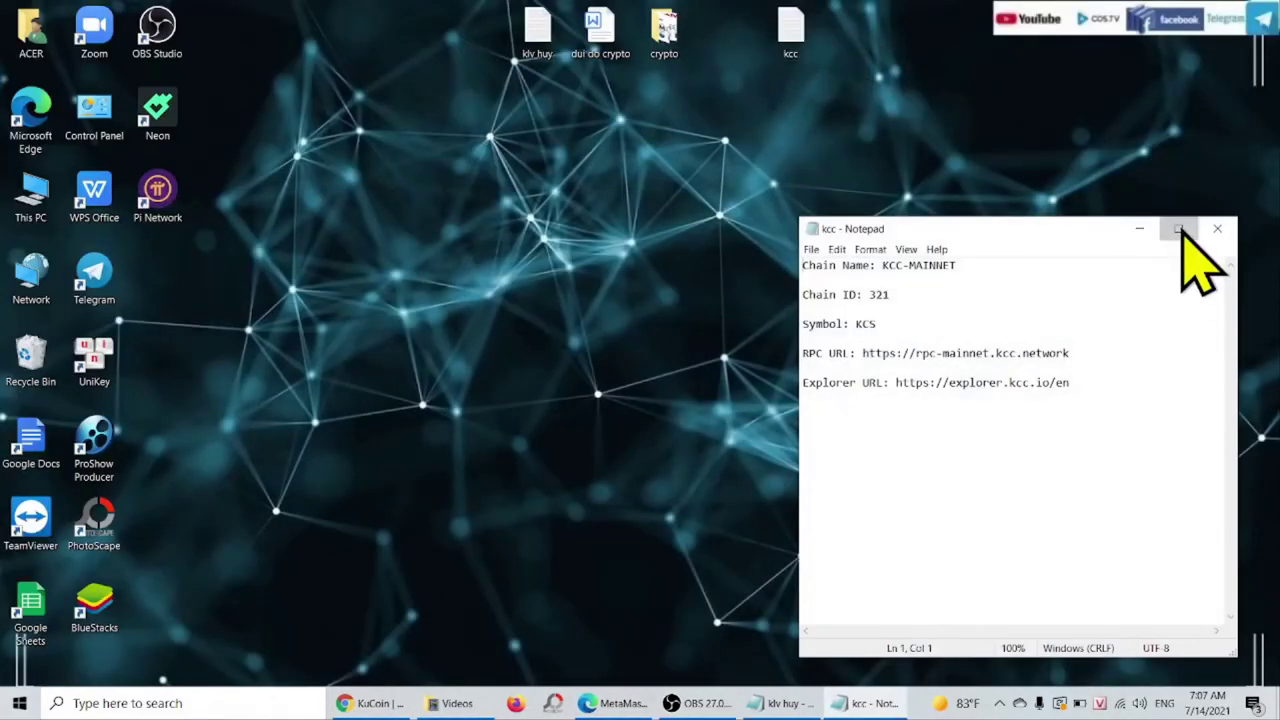
{"action": "left_click", "coordinate": [1179, 230]}
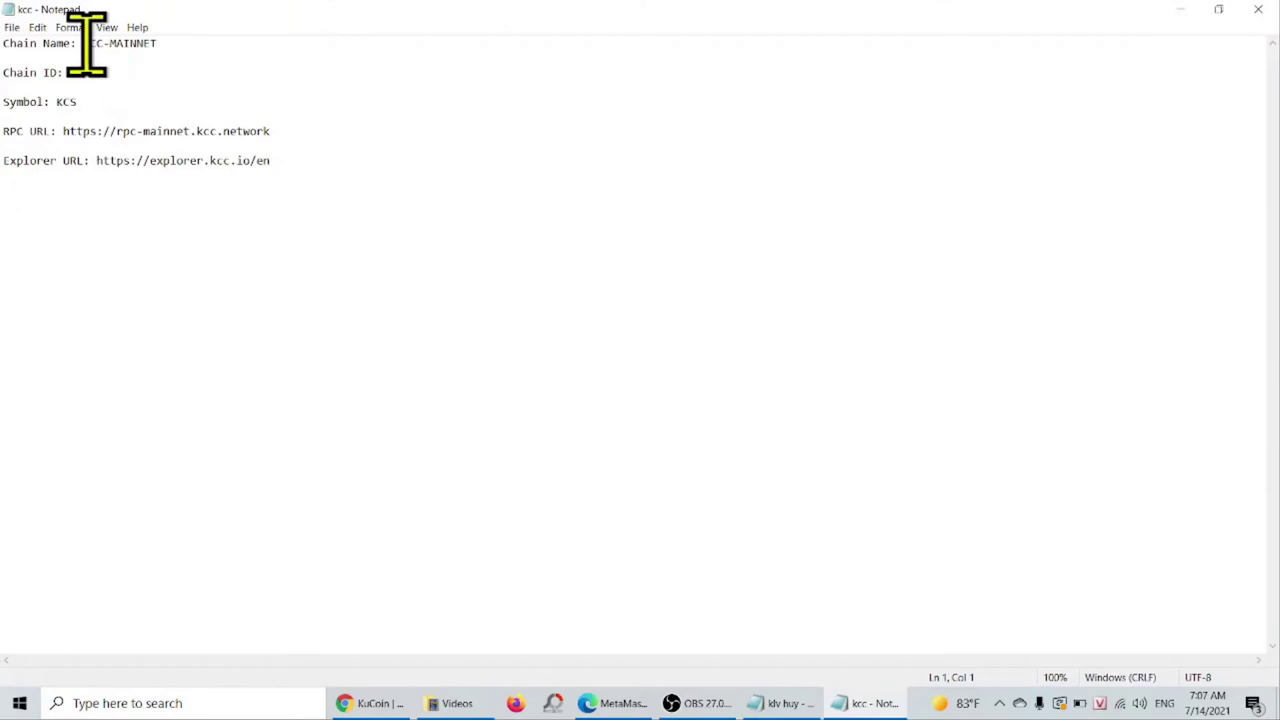
- Copy the chain name KCC-MAINNET from the kcc notes into the network name of MetaMask's new network form
{"action": "left_click_drag", "start_coordinate": [86, 44], "coordinate": [171, 46]}
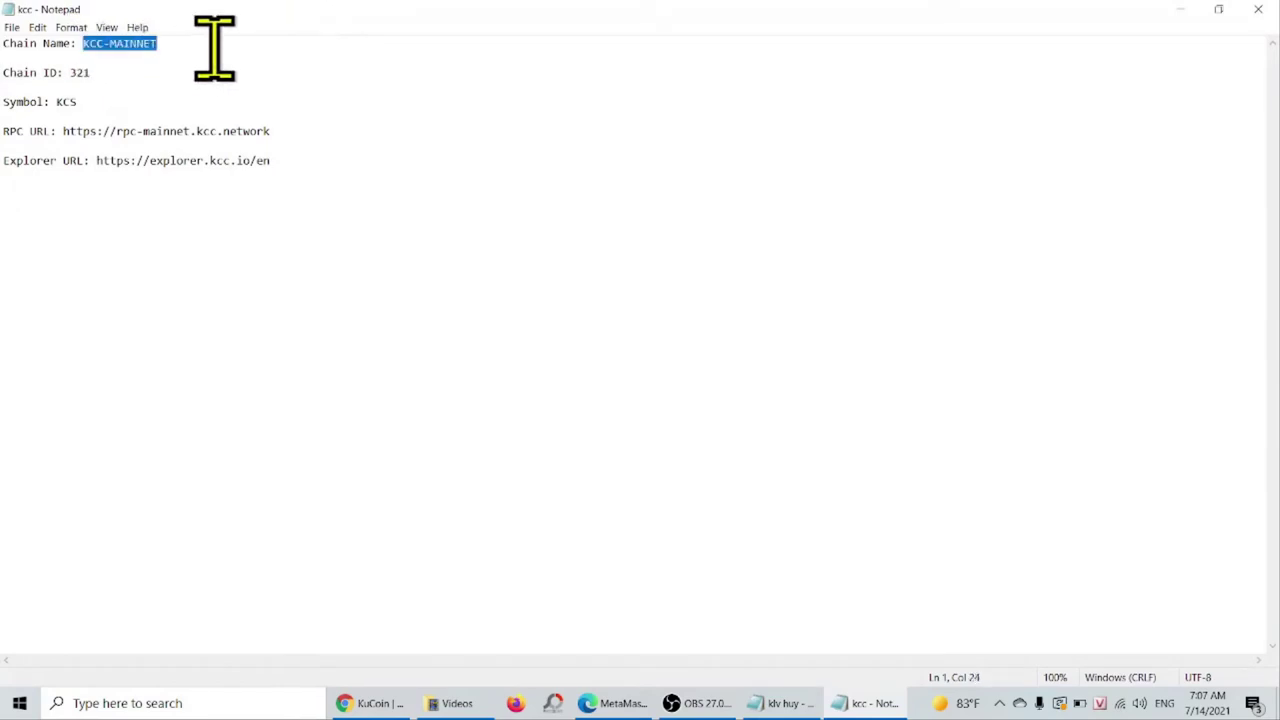
{"action": "right_click", "coordinate": [117, 44]}
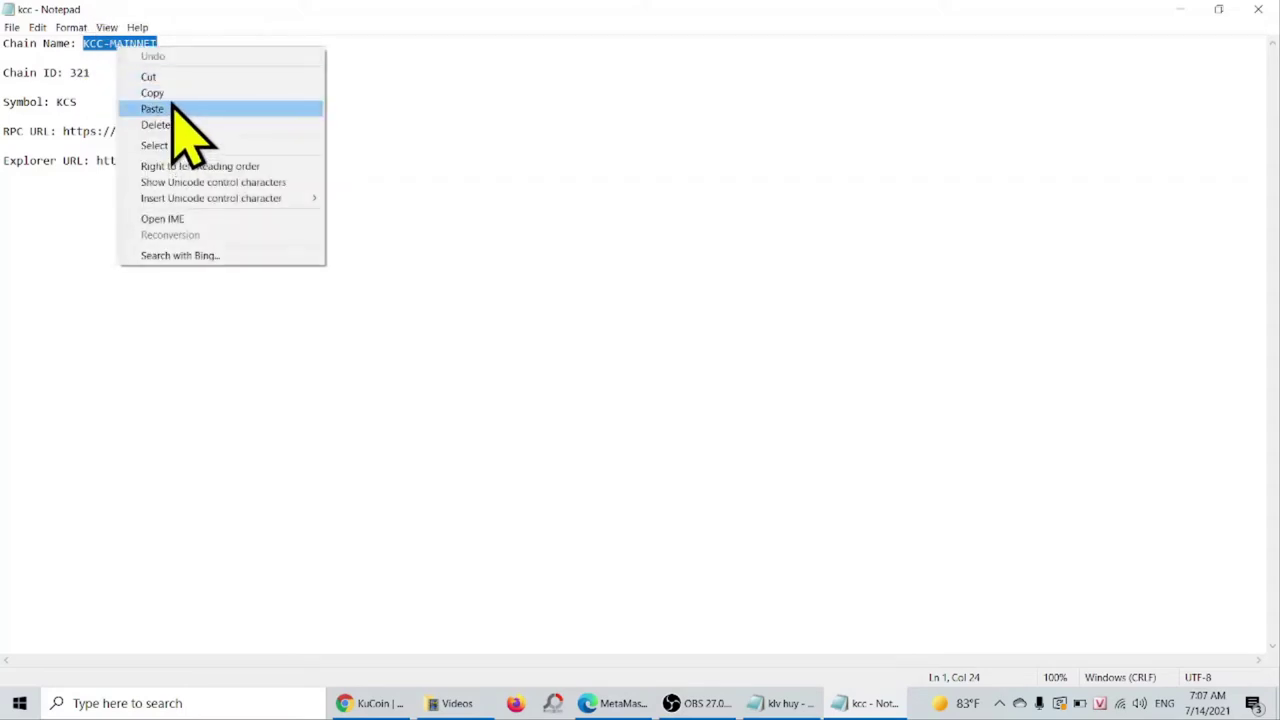
{"action": "left_click", "coordinate": [172, 94]}
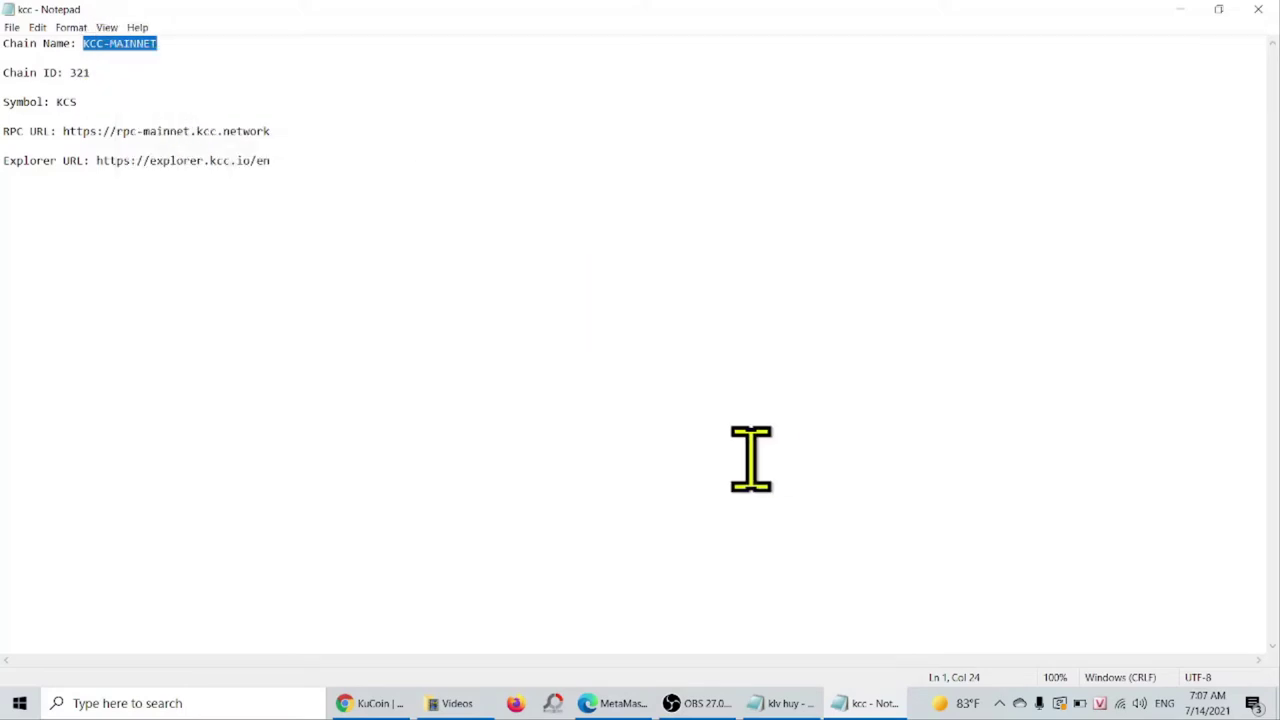
{"action": "left_click", "coordinate": [612, 705]}
{"action": "left_click", "coordinate": [737, 329]}
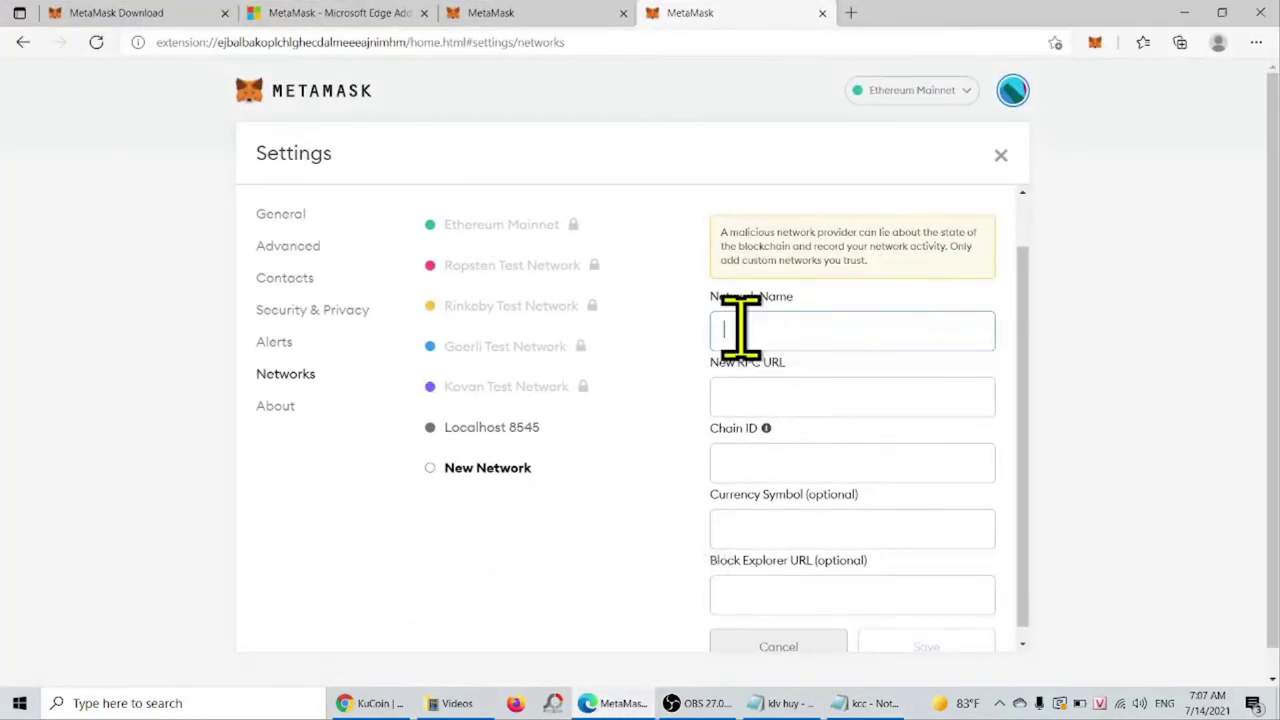
{"action": "right_click", "coordinate": [740, 334]}
{"action": "left_click", "coordinate": [811, 453]}
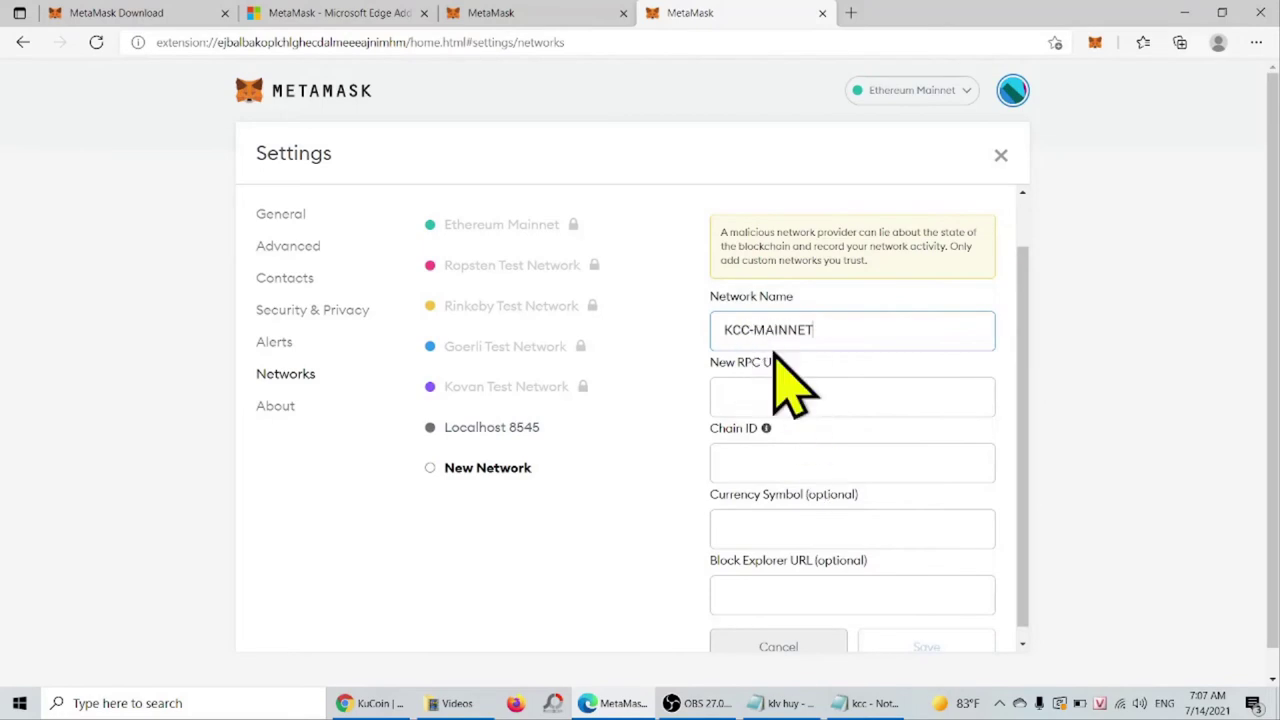
- Copy the chain ID 321 from the kcc notes into the chain ID of MetaMask's new network form
{"action": "left_click", "coordinate": [873, 705]}
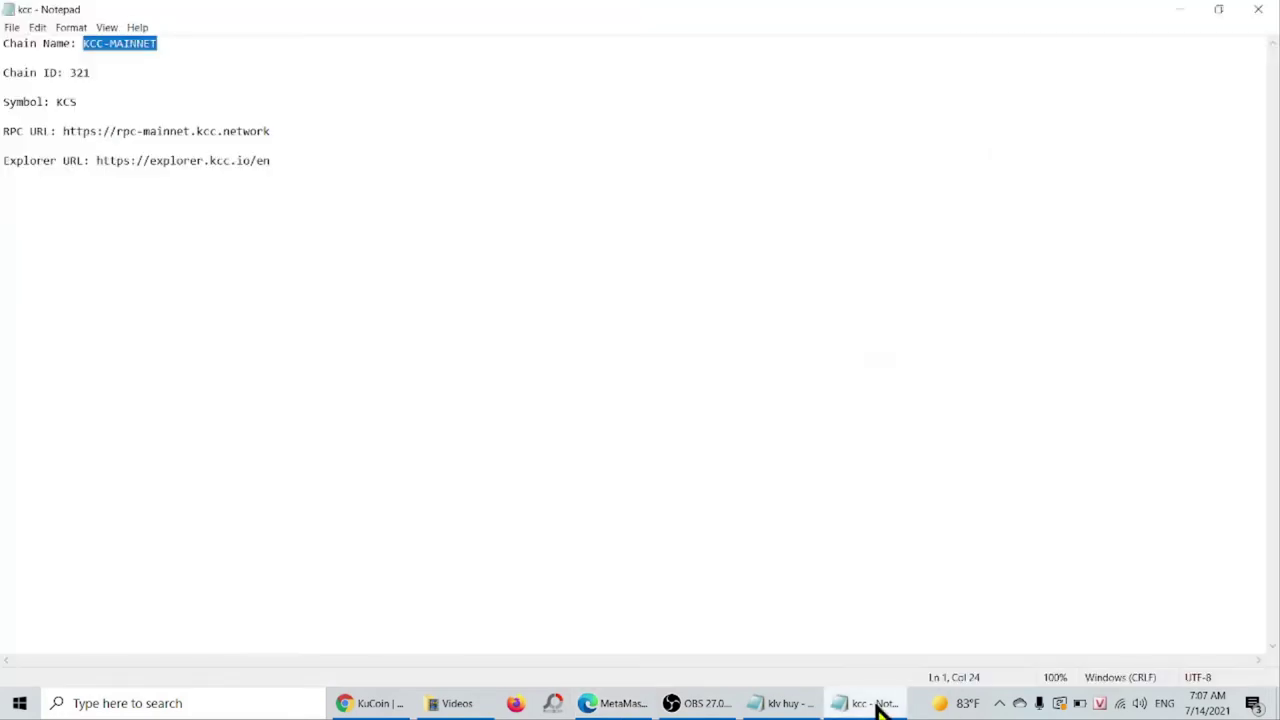
{"action": "double_click", "coordinate": [80, 72]}
{"action": "right_click", "coordinate": [80, 72]}
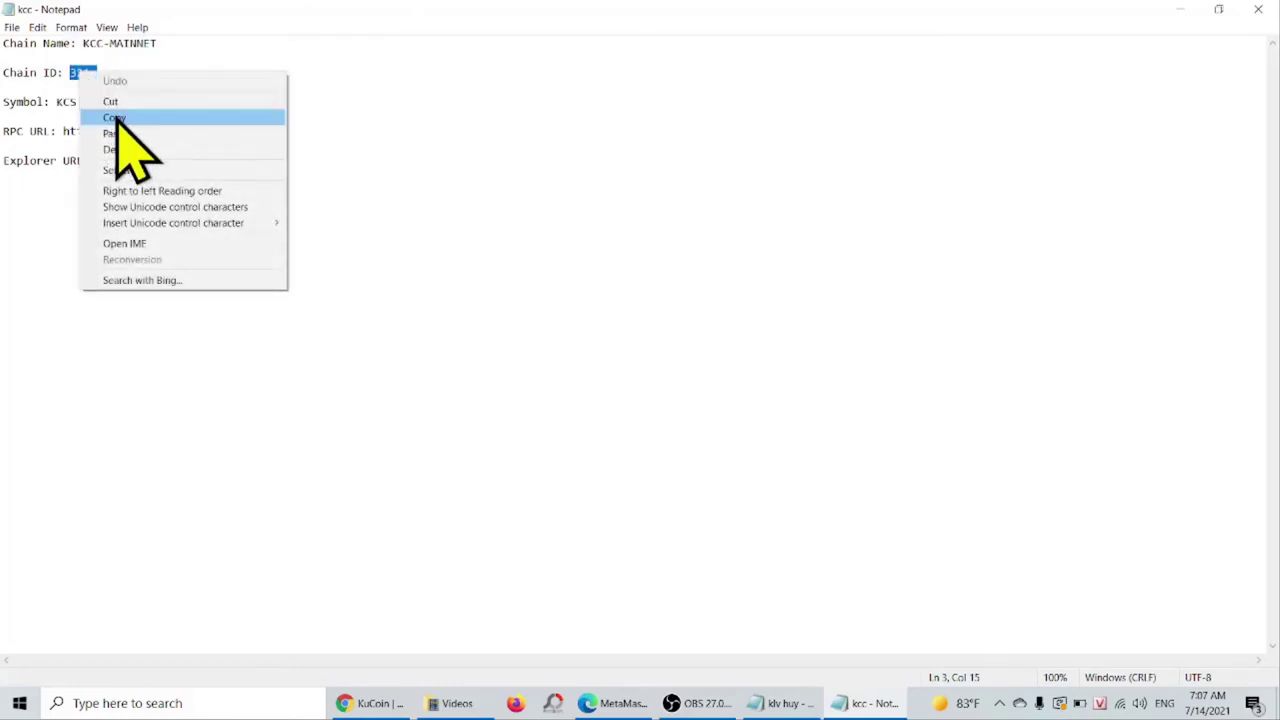
{"action": "left_click", "coordinate": [115, 117]}
{"action": "left_click", "coordinate": [615, 703]}
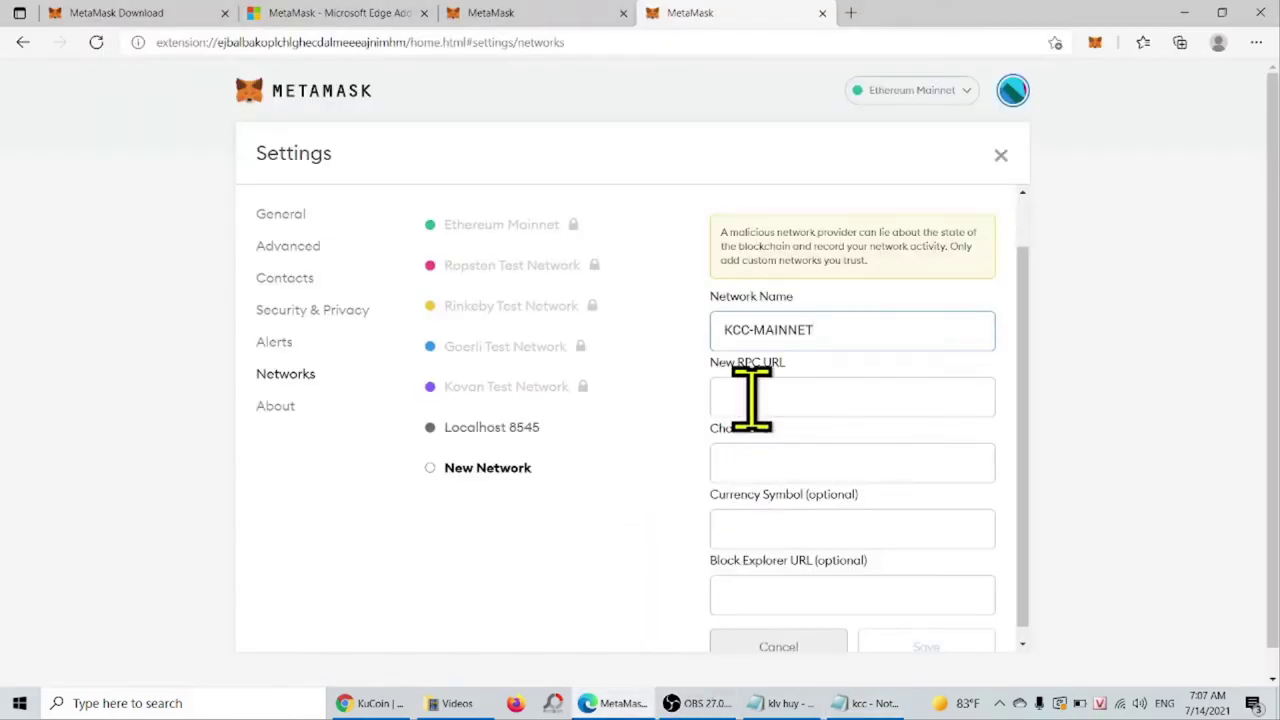
{"action": "left_click", "coordinate": [749, 460]}
{"action": "right_click", "coordinate": [752, 458]}
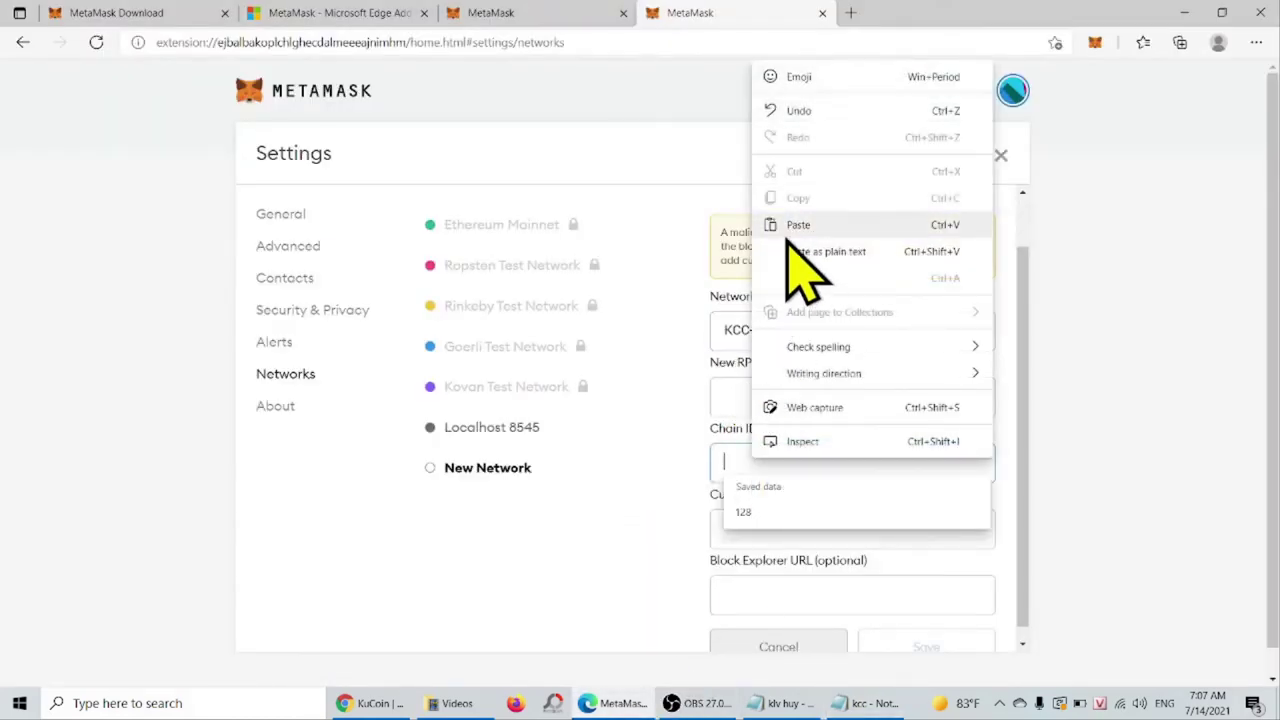
{"action": "left_click", "coordinate": [798, 226]}
- Copy the symbol KCS from the kcc notes into the currency symbol of MetaMask's new network form
{"action": "left_click", "coordinate": [890, 704]}
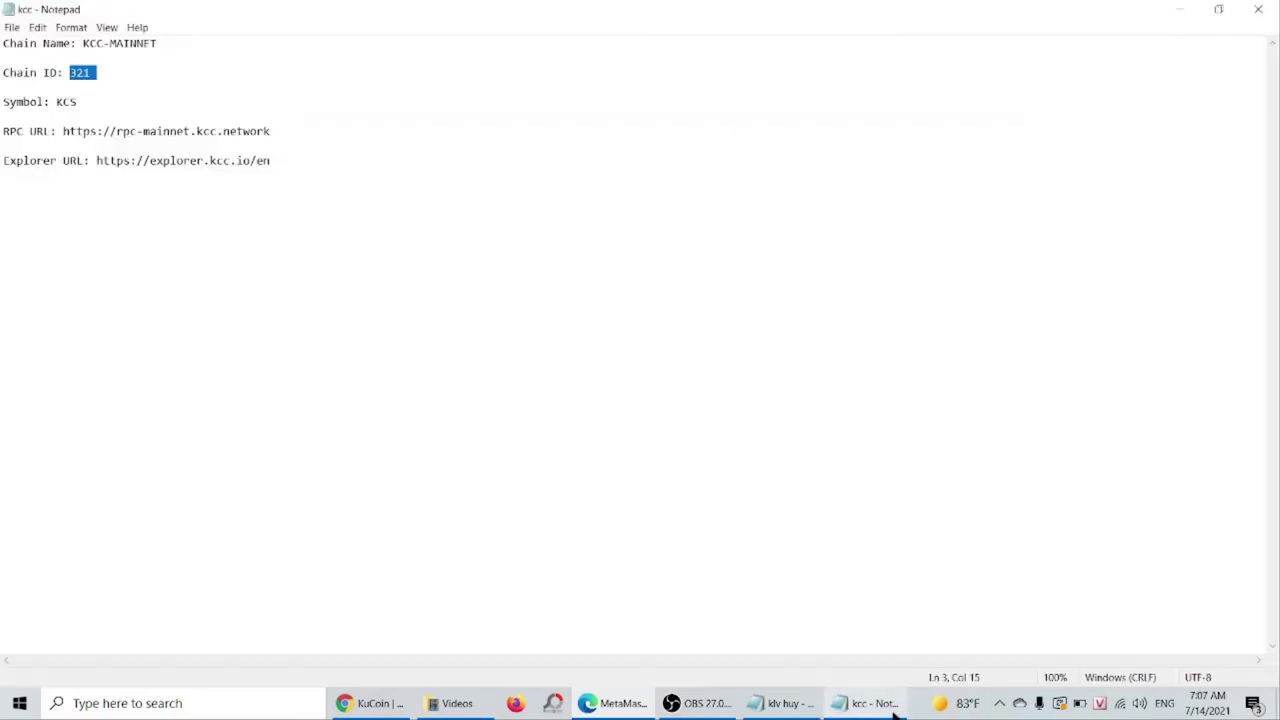
{"action": "left_click_drag", "start_coordinate": [57, 102], "coordinate": [92, 103]}
{"action": "right_click", "coordinate": [78, 100]}
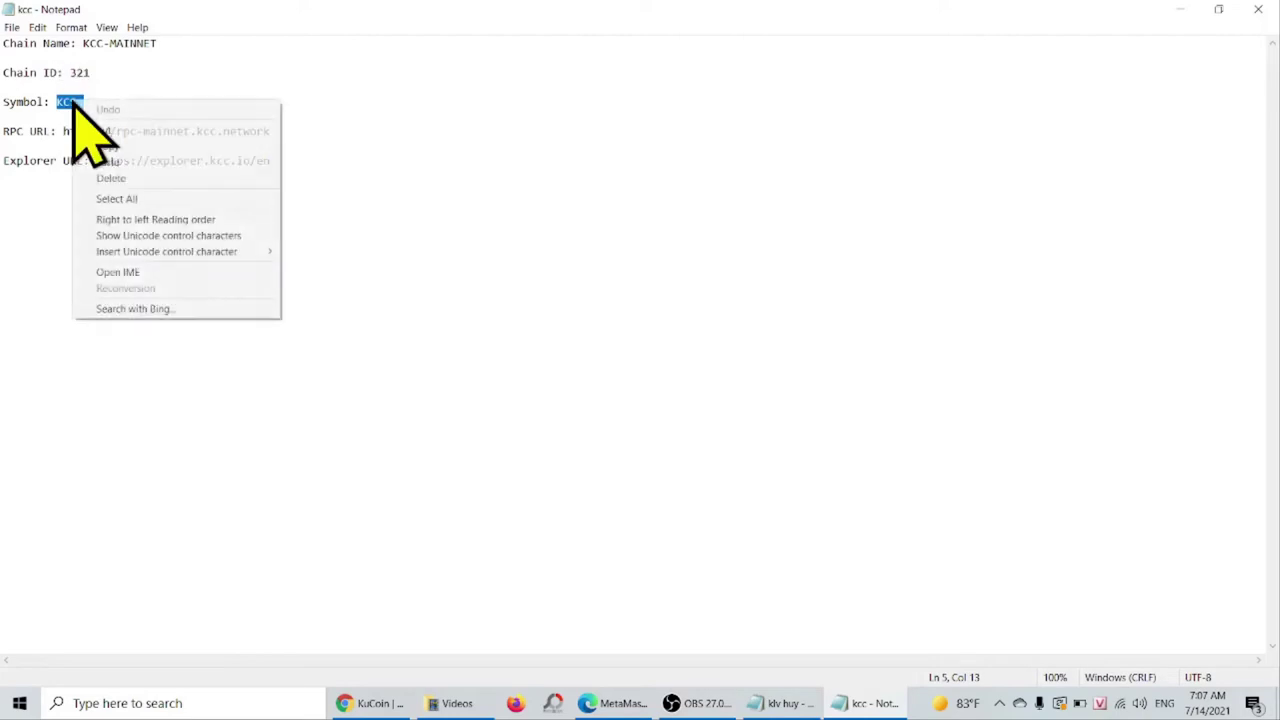
{"action": "left_click", "coordinate": [127, 146]}
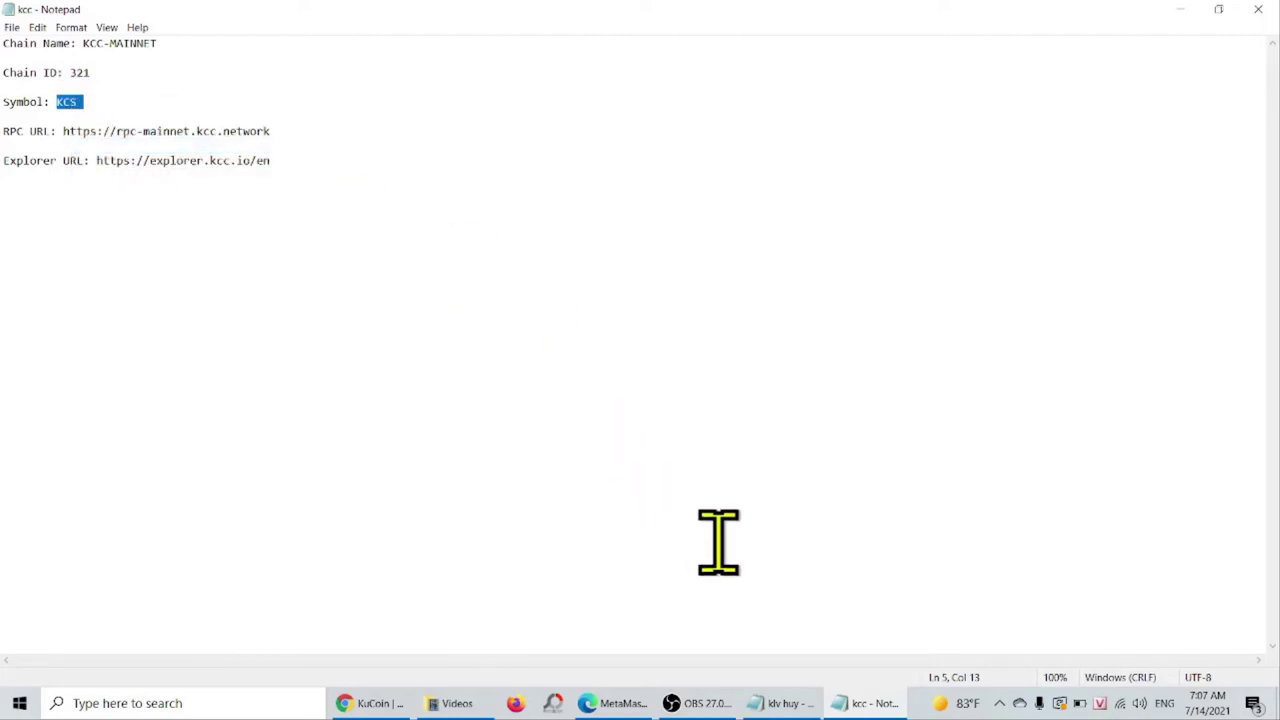
{"action": "left_click", "coordinate": [615, 703]}
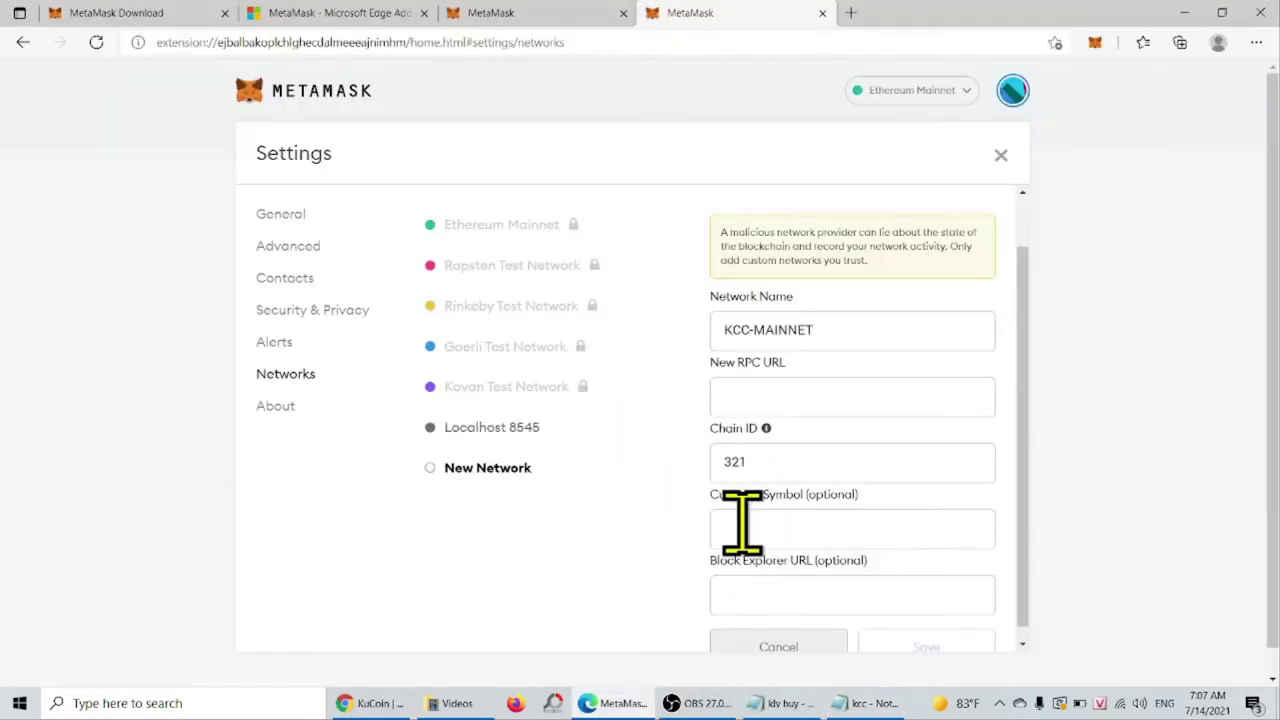
{"action": "left_click", "coordinate": [754, 526]}
{"action": "right_click", "coordinate": [754, 526]}
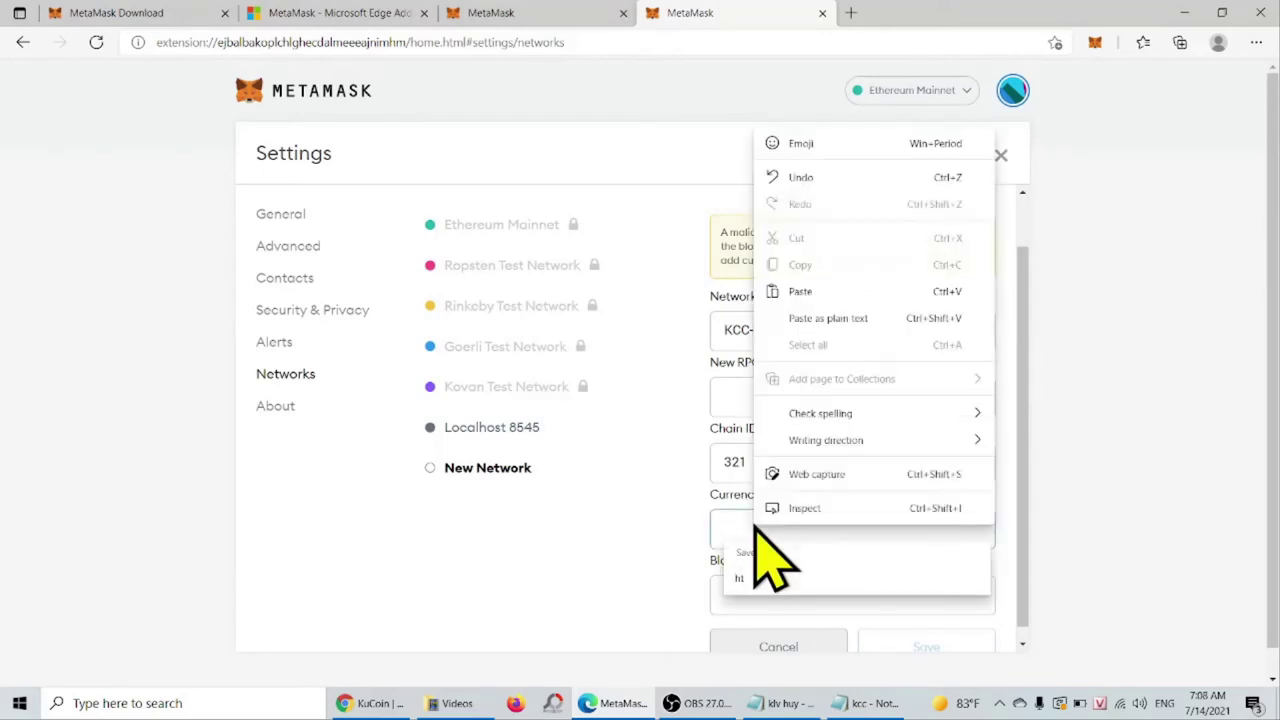
{"action": "left_click", "coordinate": [814, 320]}
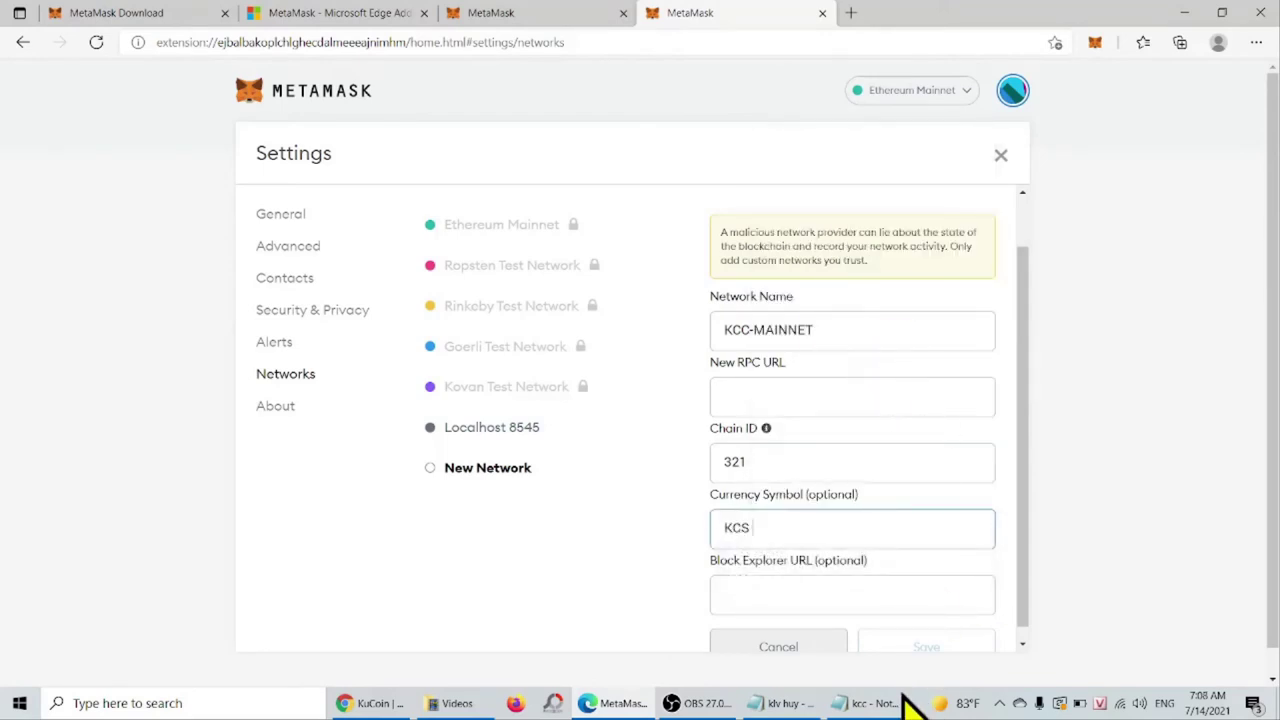
{"action": "left_click", "coordinate": [874, 703]}
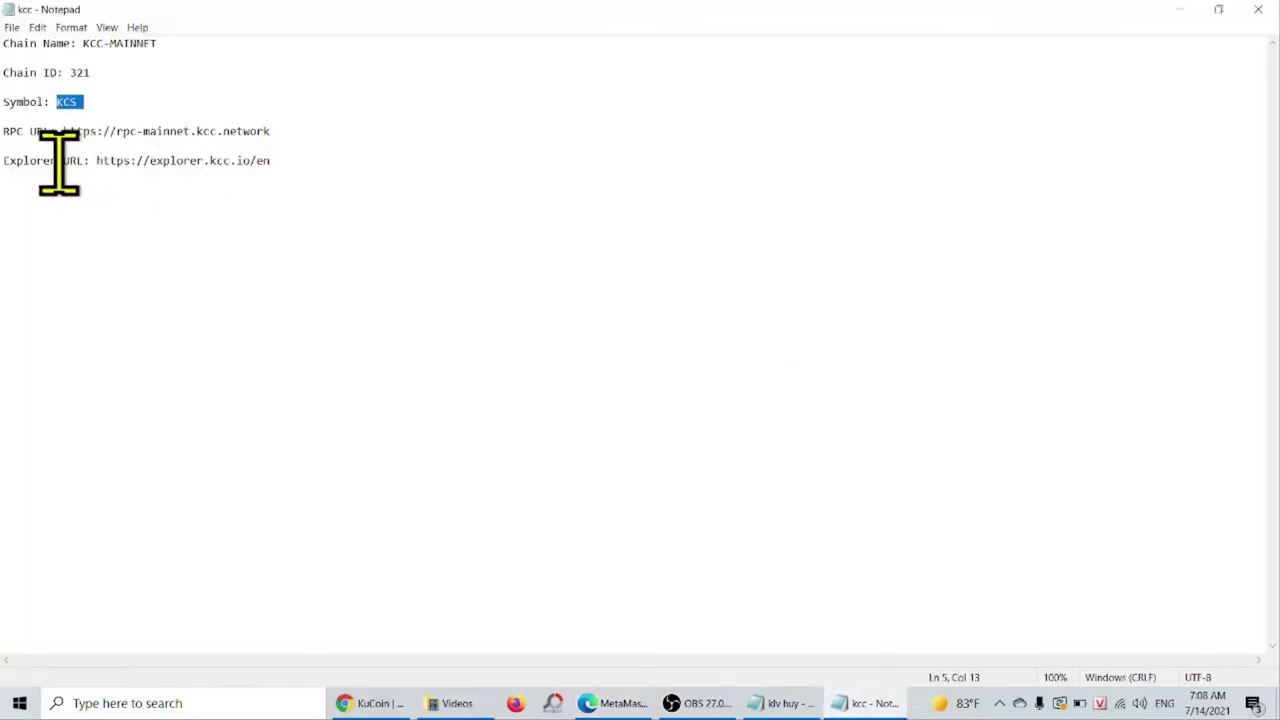
{"action": "left_click_drag", "start_coordinate": [65, 130], "coordinate": [272, 131]}
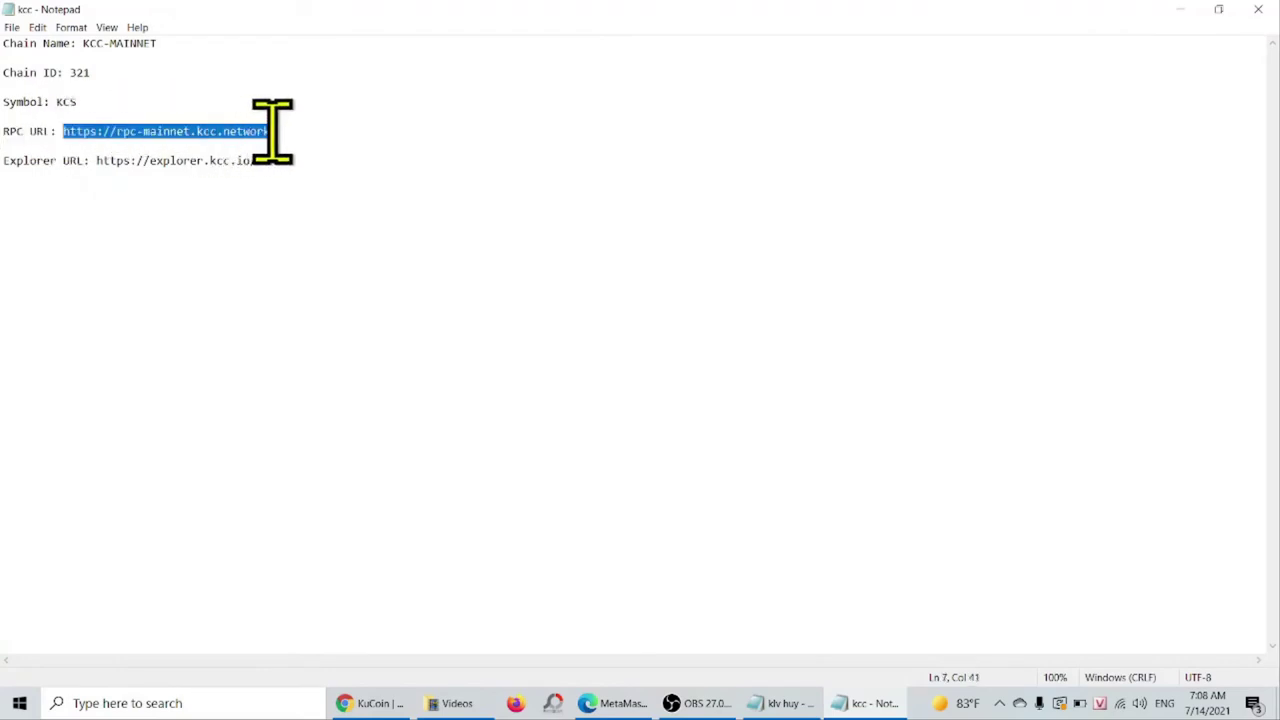
{"action": "right_click", "coordinate": [254, 131]}
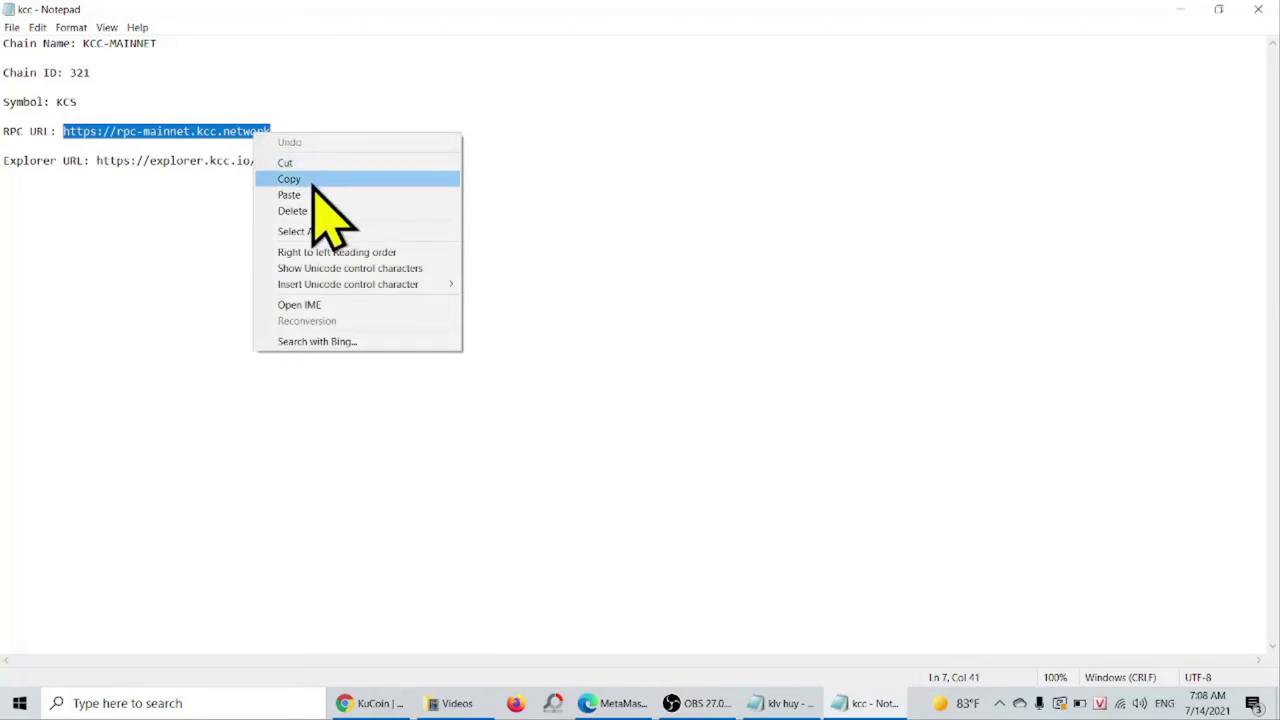
{"action": "left_click", "coordinate": [310, 180]}
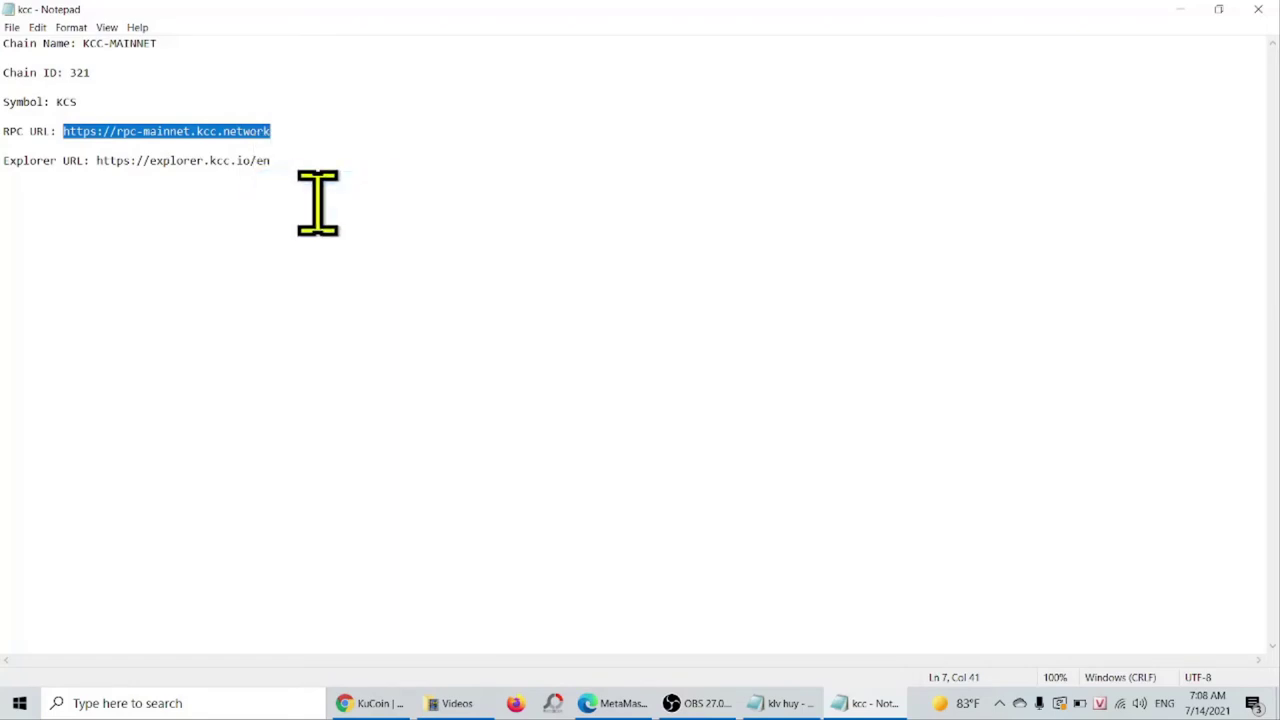
{"action": "left_click", "coordinate": [616, 703]}
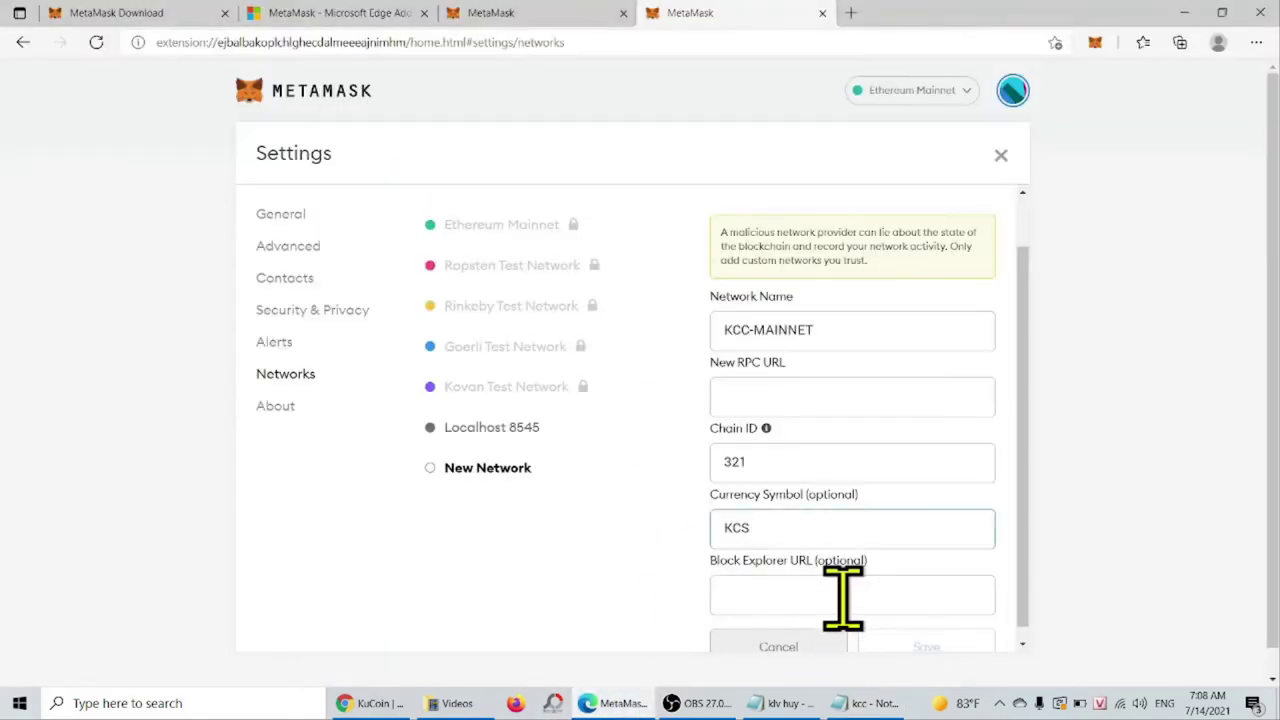
{"action": "left_click", "coordinate": [745, 397]}
{"action": "right_click", "coordinate": [747, 397]}
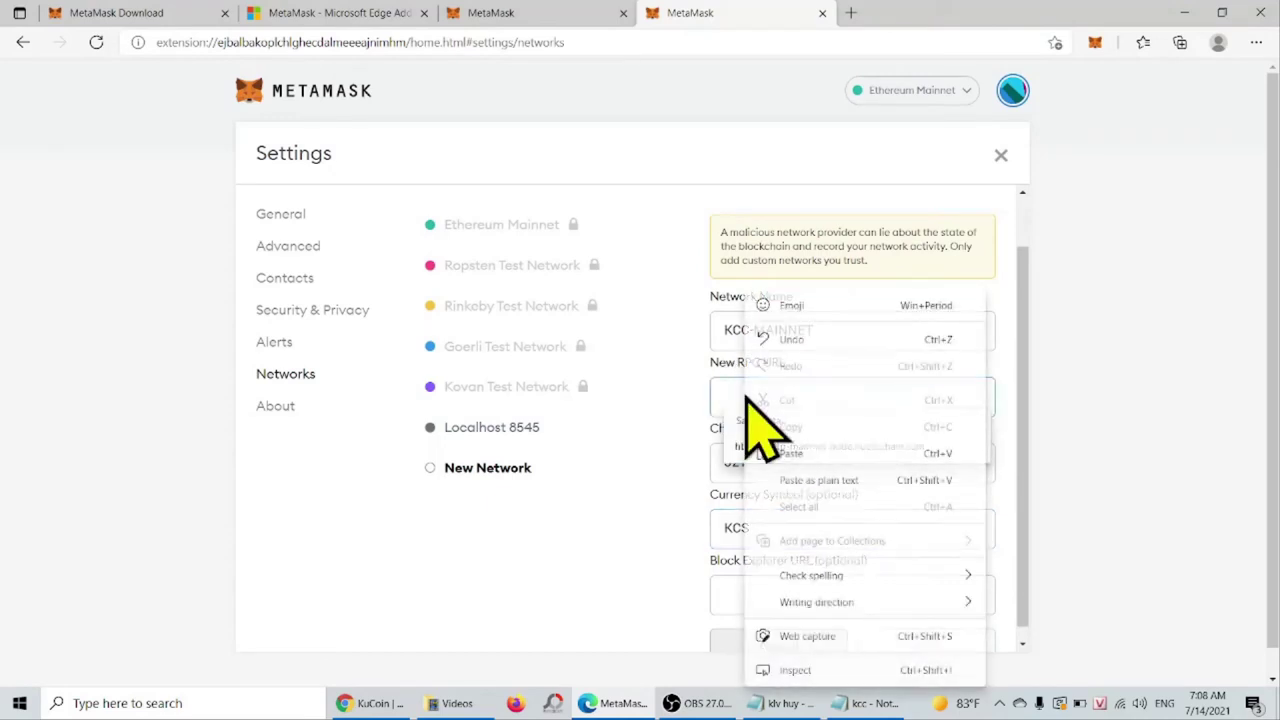
{"action": "left_click", "coordinate": [830, 455]}
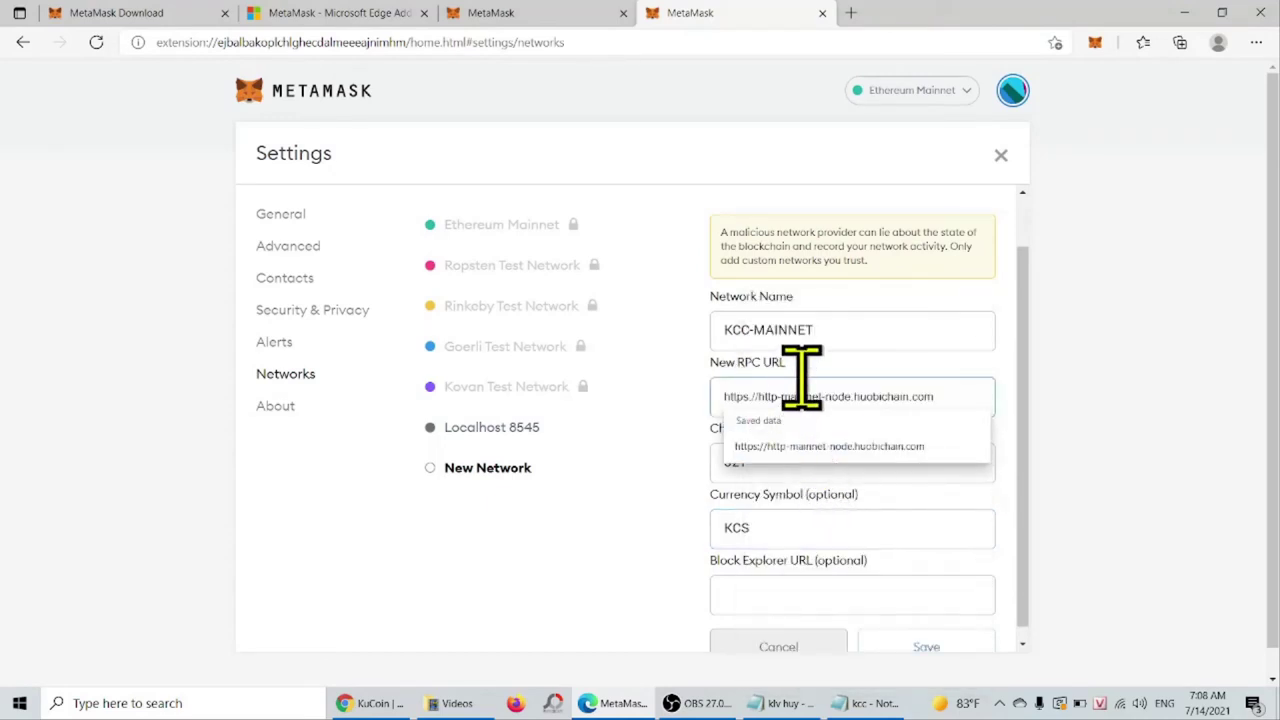
{"action": "scroll", "coordinate": [986, 485], "scroll_direction": "down", "scroll_amount": 1}
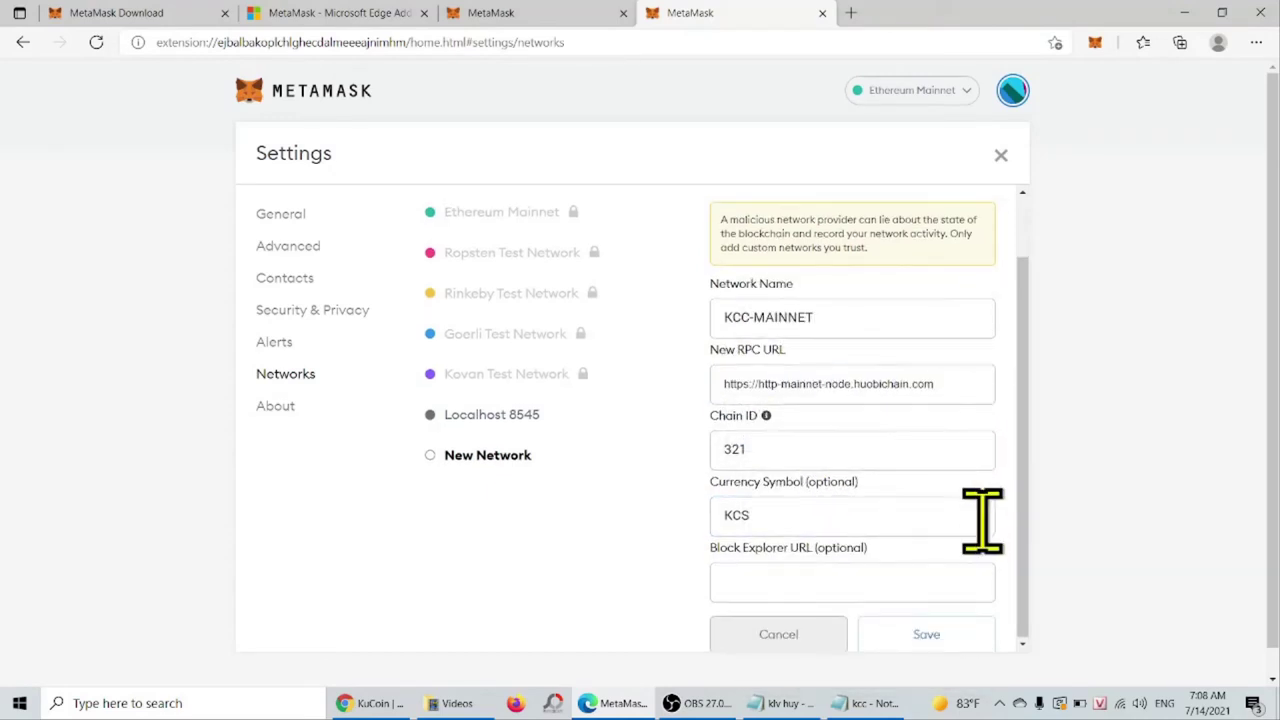
{"action": "left_click", "coordinate": [866, 703]}
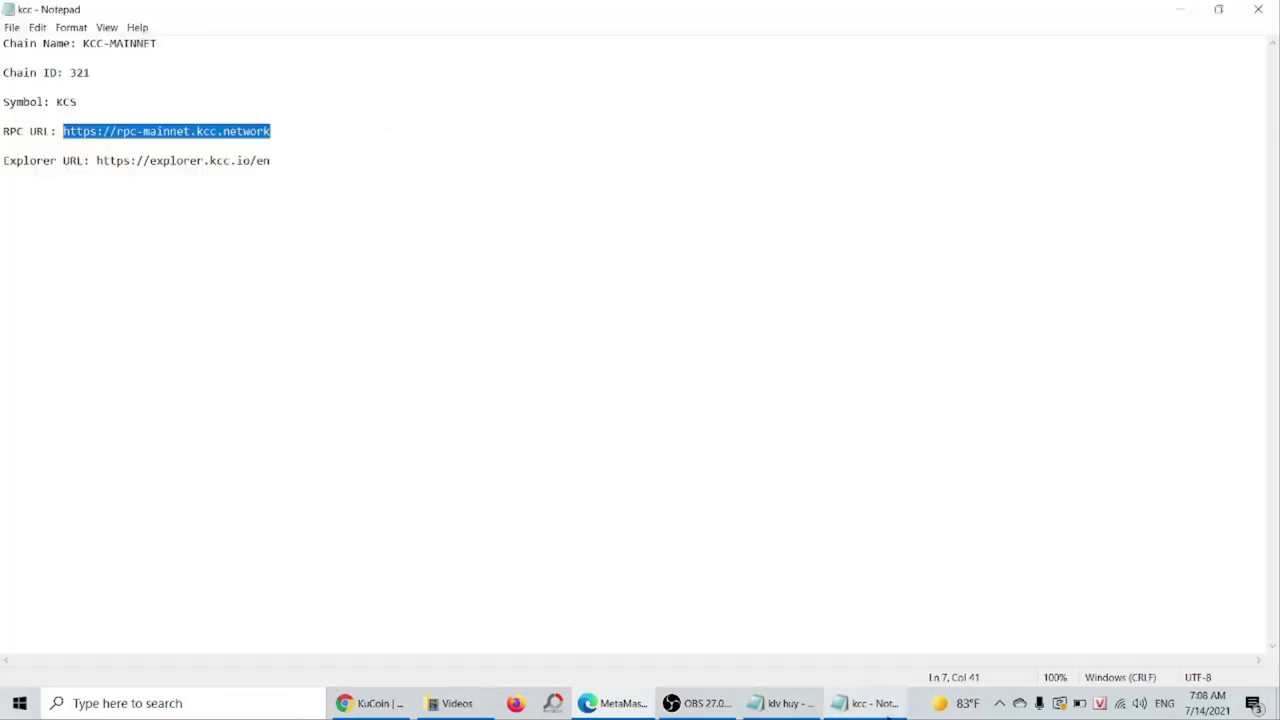
{"action": "left_click", "coordinate": [100, 160]}
{"action": "left_click_drag", "start_coordinate": [100, 160], "coordinate": [249, 163]}
{"action": "left_click", "coordinate": [129, 189]}
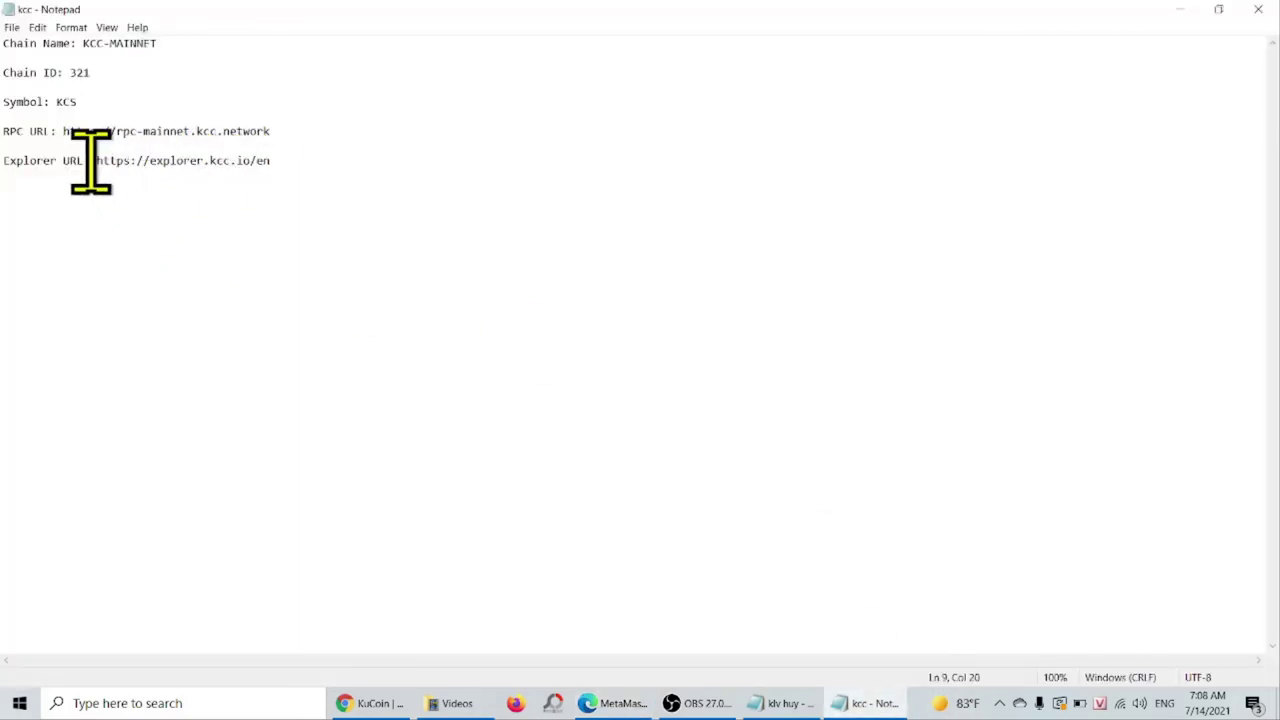
{"action": "left_click_drag", "start_coordinate": [92, 160], "coordinate": [177, 206]}
{"action": "left_click", "coordinate": [144, 225]}
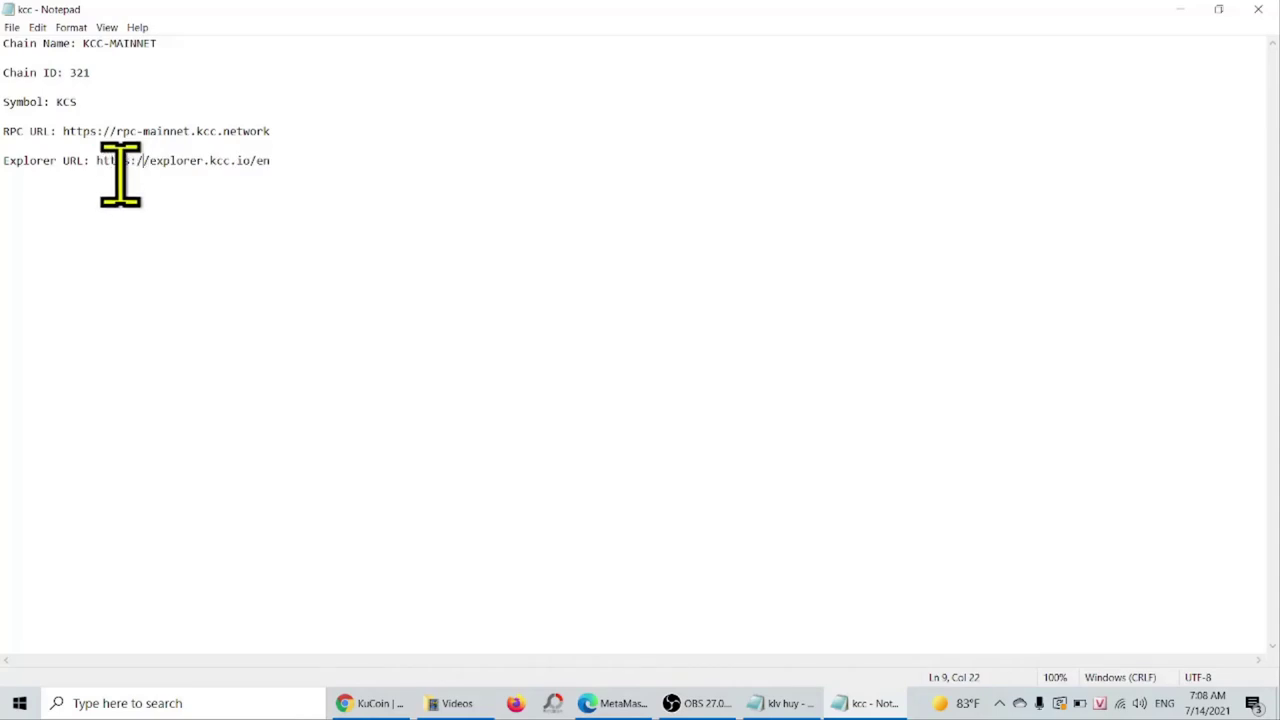
{"action": "left_click_drag", "start_coordinate": [97, 160], "coordinate": [271, 166]}
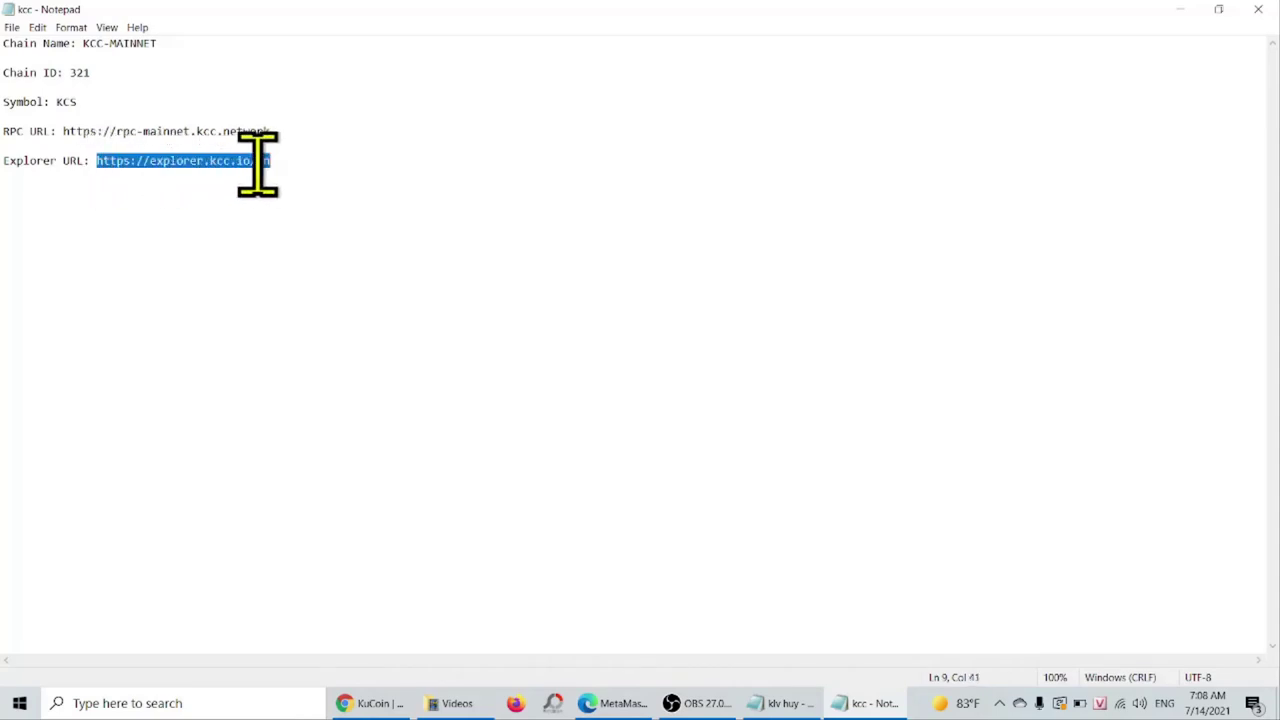
{"action": "right_click", "coordinate": [248, 165]}
{"action": "left_click", "coordinate": [286, 207]}
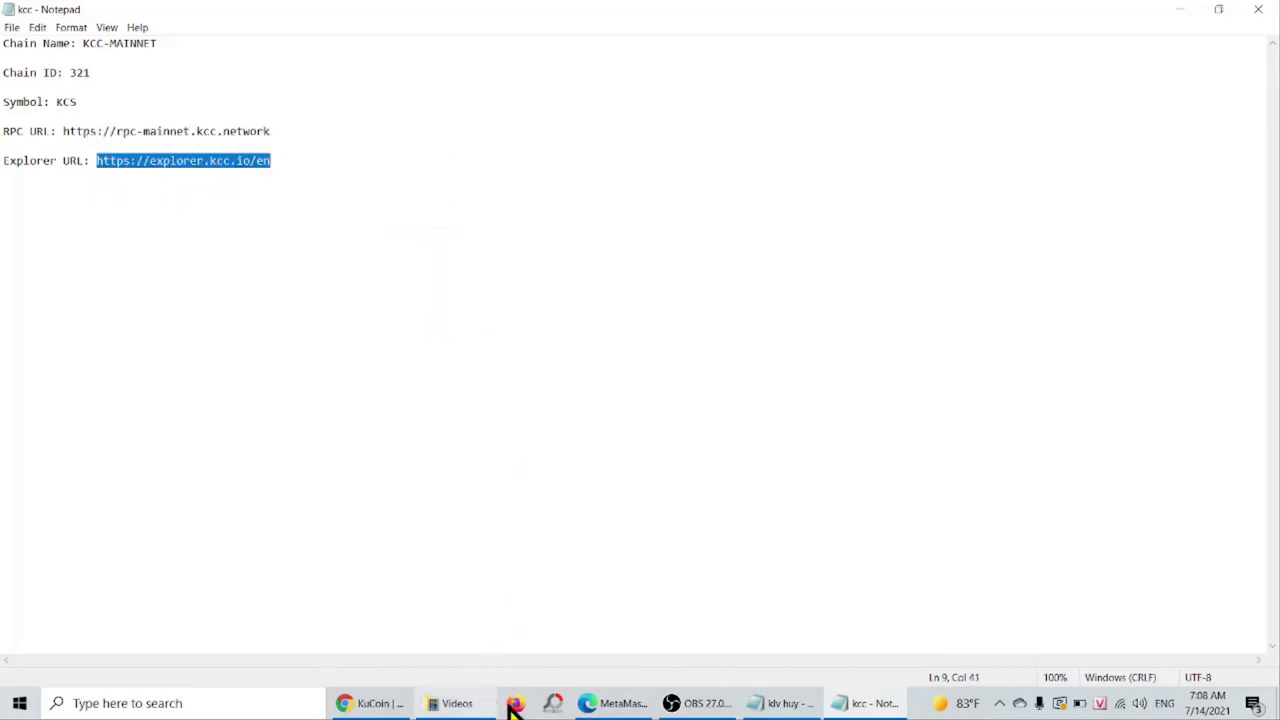
{"action": "left_click", "coordinate": [590, 705]}
{"action": "left_click", "coordinate": [766, 586]}
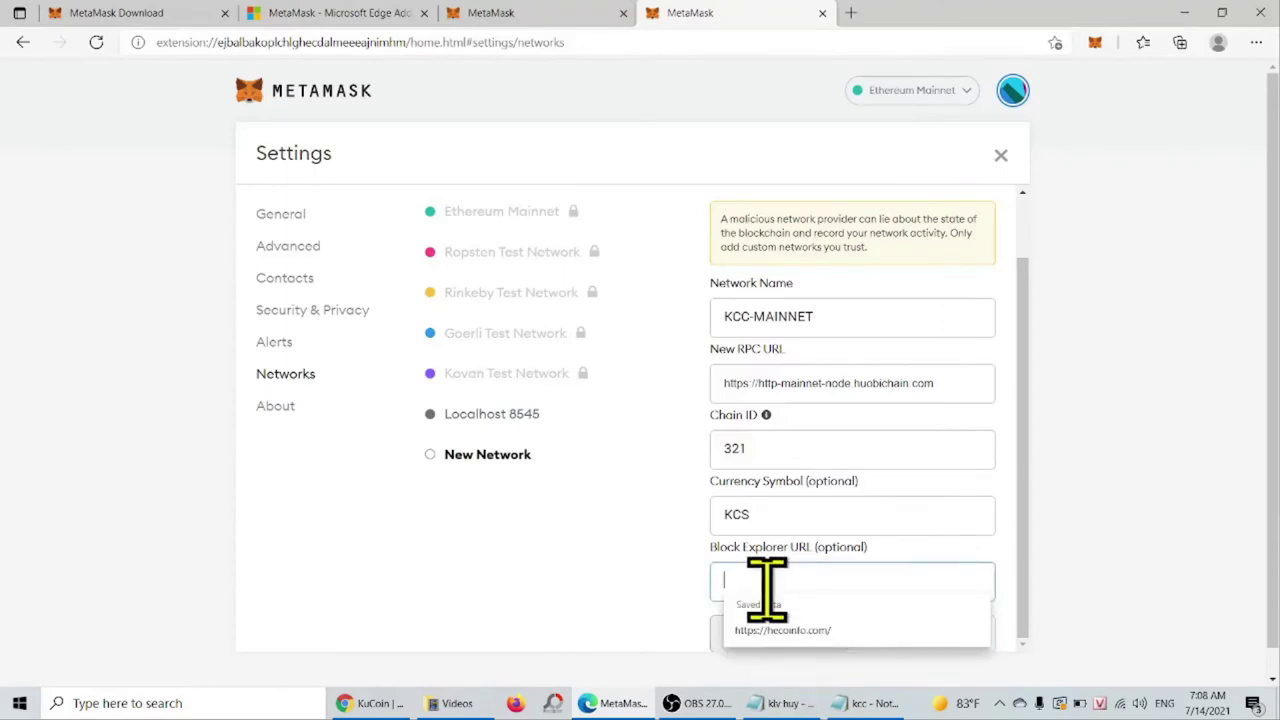
{"action": "right_click", "coordinate": [768, 586]}
{"action": "left_click", "coordinate": [815, 357]}
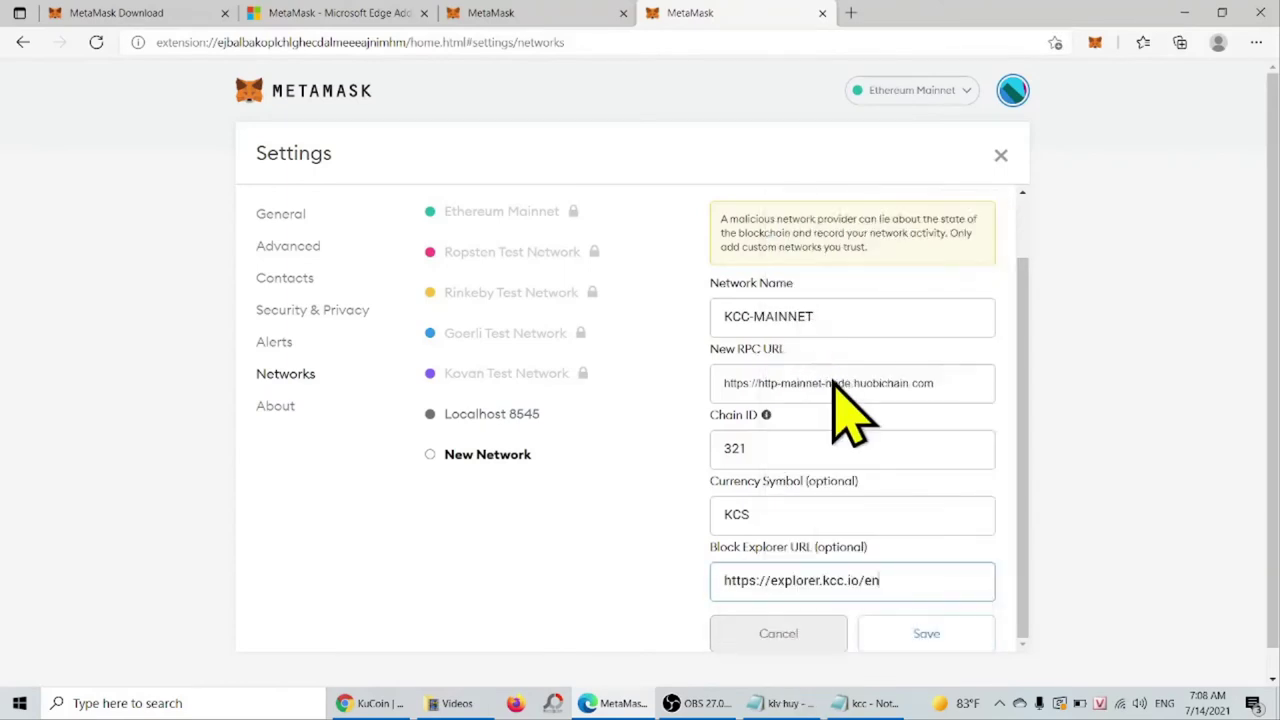
{"action": "left_click", "coordinate": [1110, 582]}
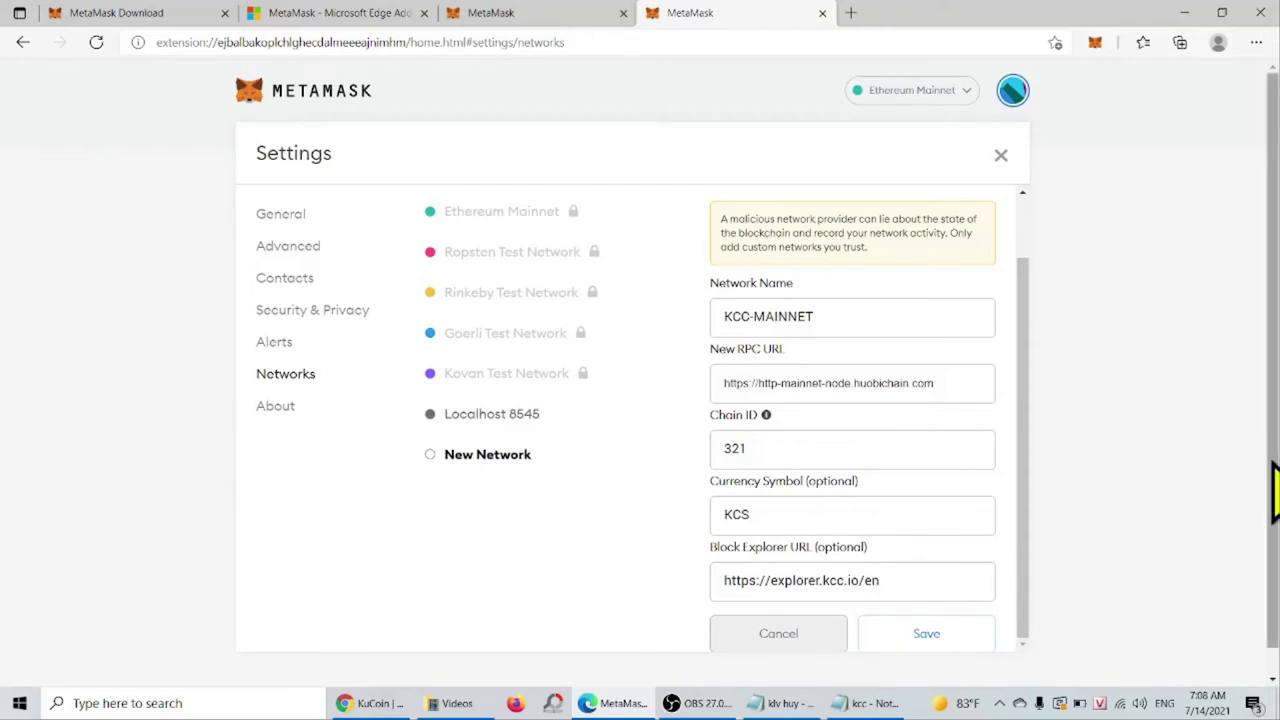
- Save the KCC-MAINNET network and close the settings to return to the Account 1 overview
{"action": "scroll", "coordinate": [1276, 490], "scroll_direction": "down", "scroll_amount": 2}
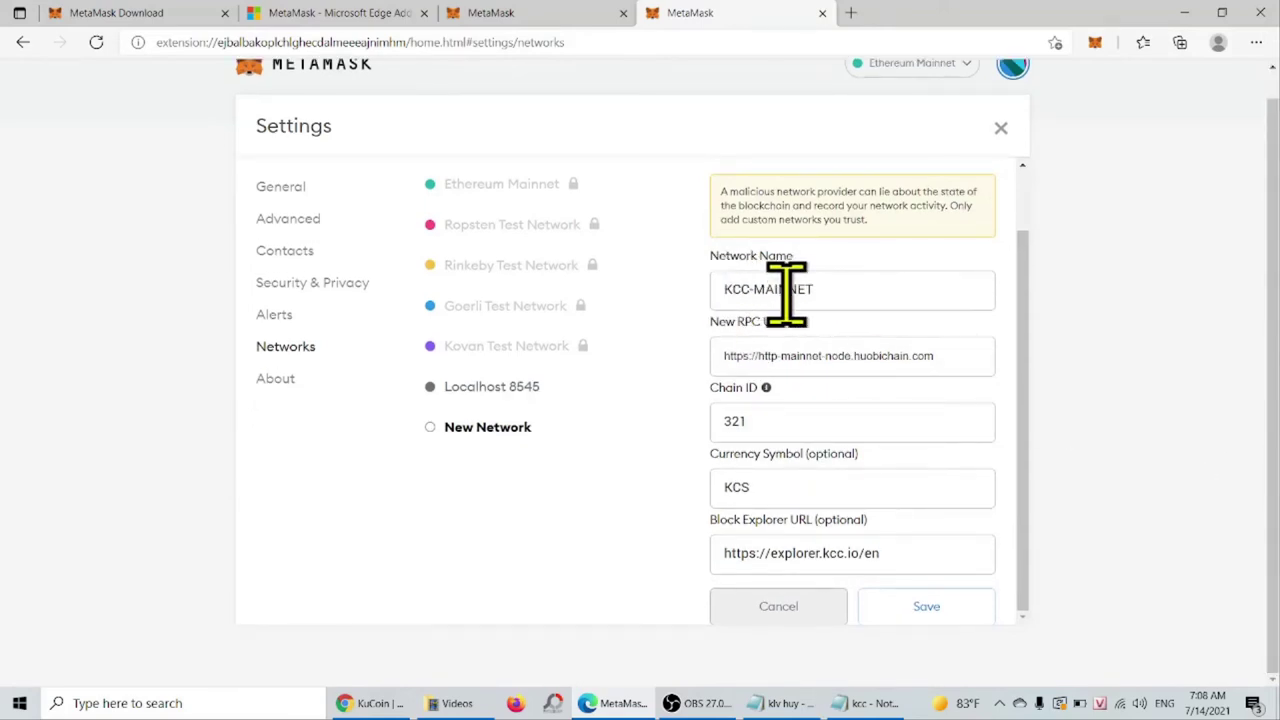
{"action": "left_click", "coordinate": [792, 488]}
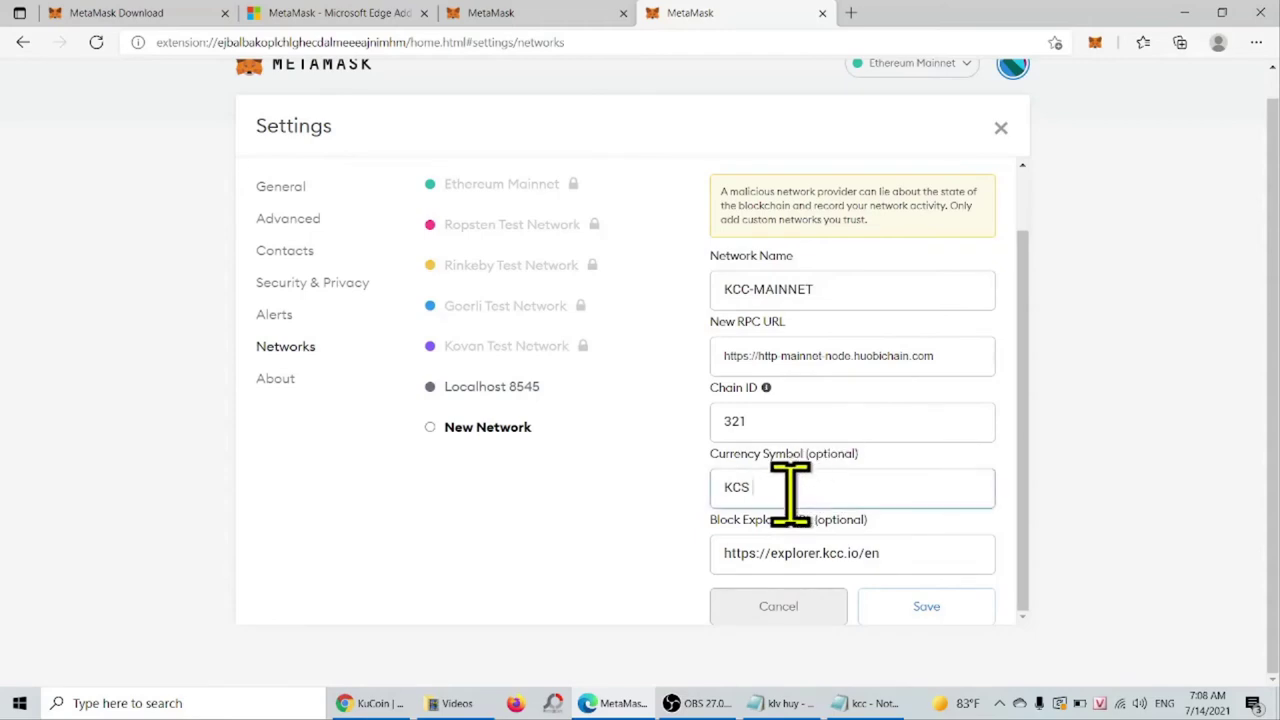
{"action": "left_click", "coordinate": [880, 705]}
{"action": "left_click", "coordinate": [872, 705]}
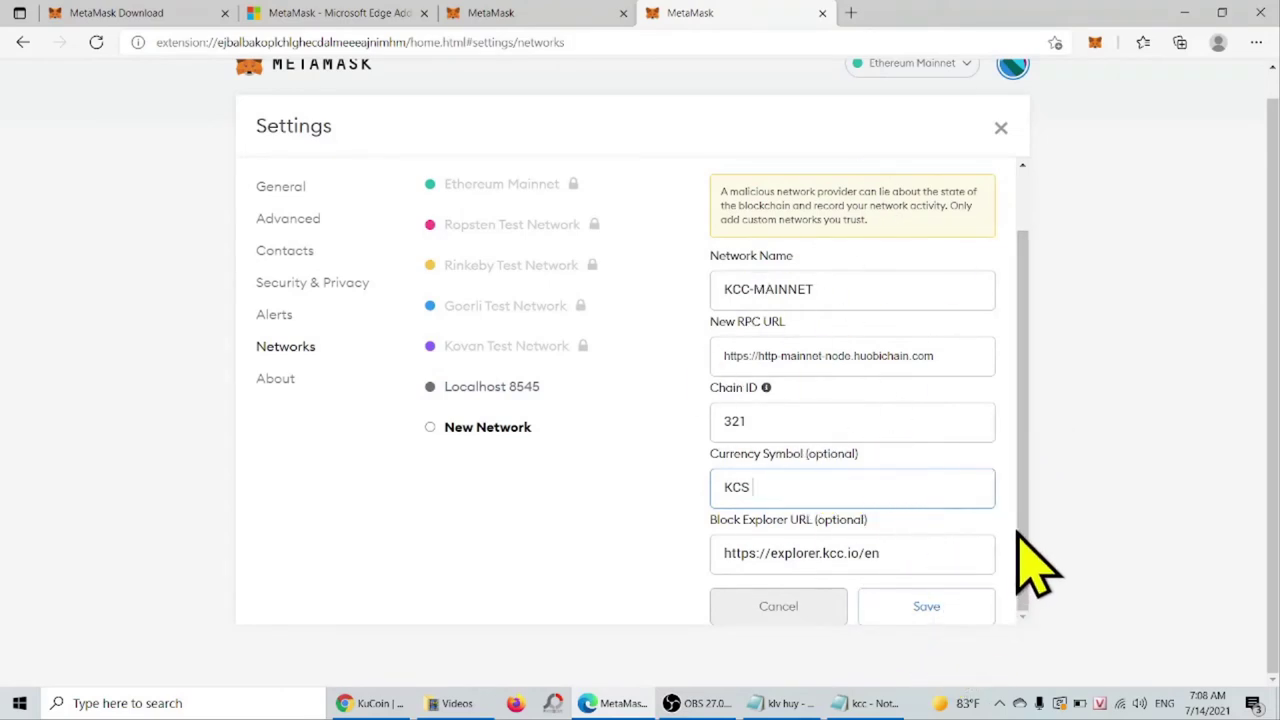
{"action": "left_click", "coordinate": [952, 606]}
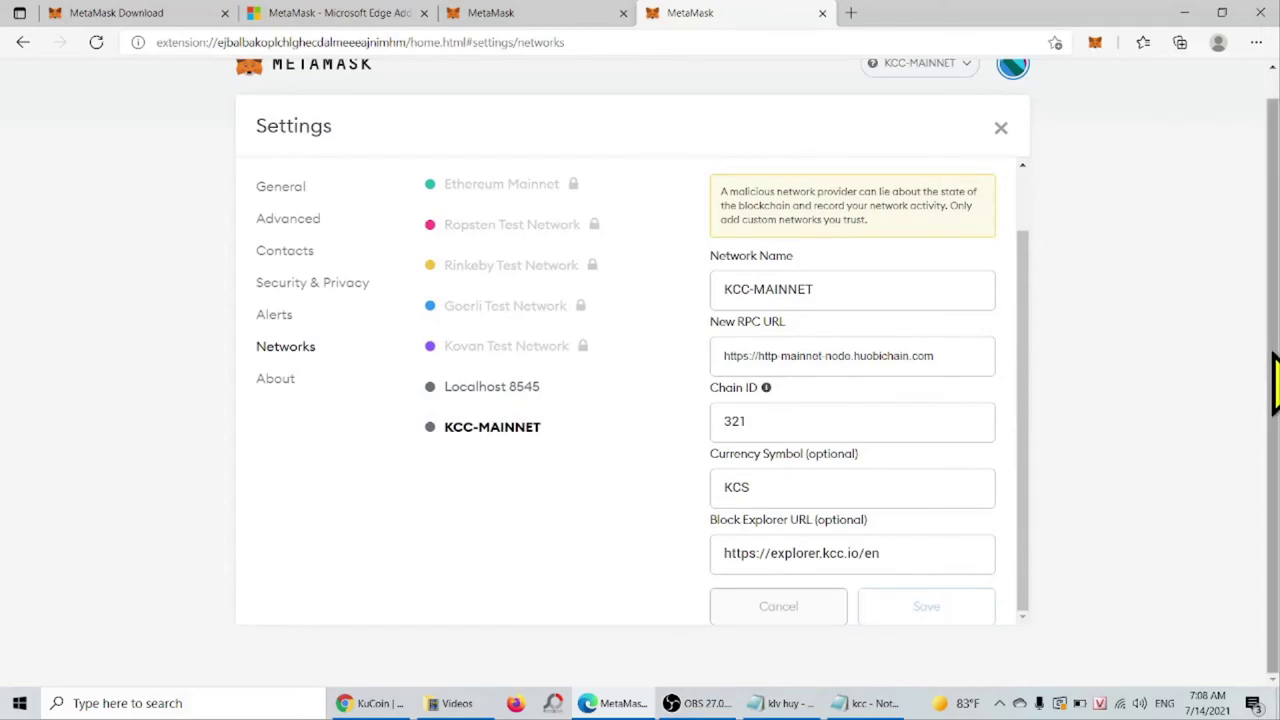
{"action": "scroll", "coordinate": [1275, 380], "scroll_direction": "up", "scroll_amount": 1}
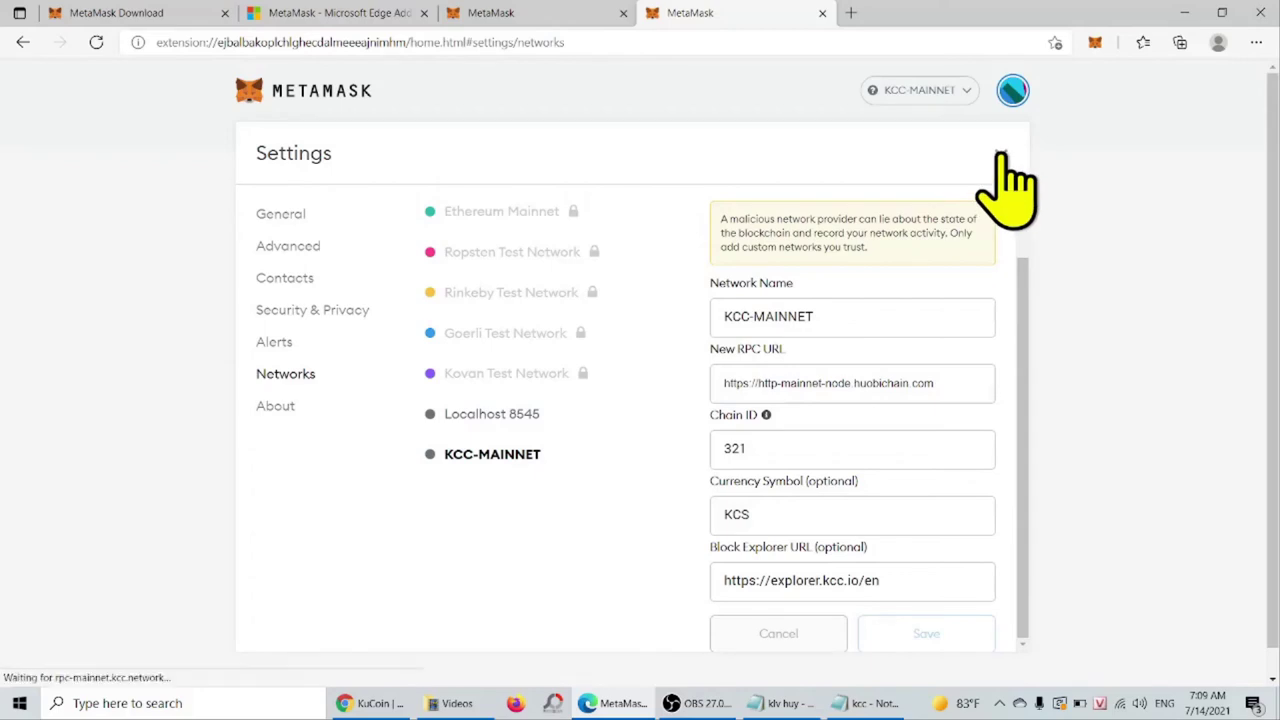
{"action": "left_click", "coordinate": [1001, 160]}
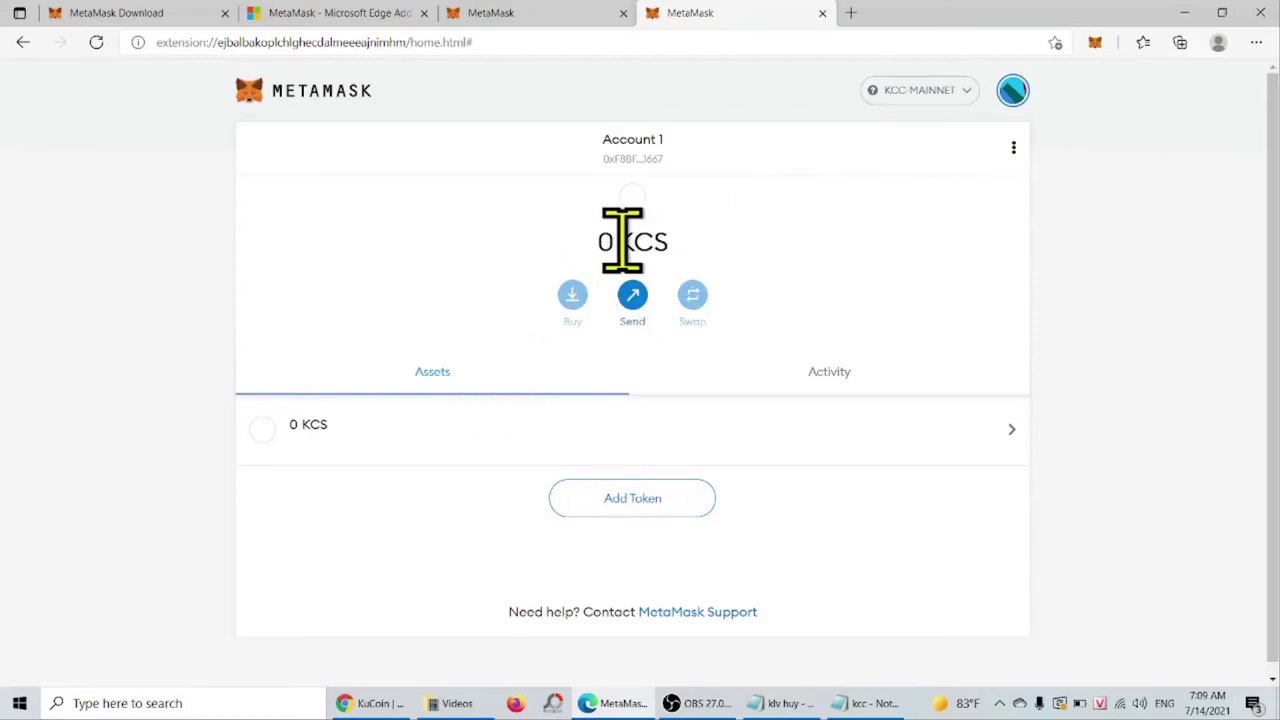
{"action": "left_click_drag", "start_coordinate": [620, 240], "coordinate": [688, 258]}
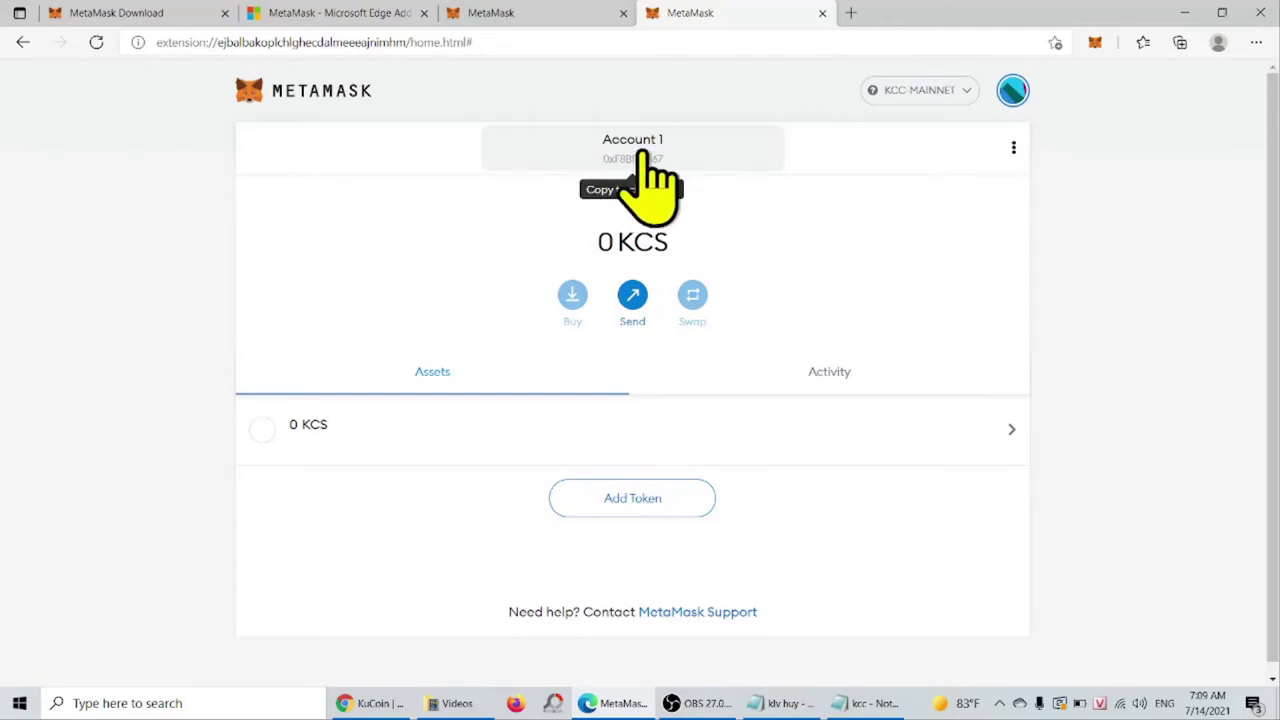
- Copy the Account 1 wallet address and paste it as the wallet address of a KCS withdrawal on KuCoin in Chrome
{"action": "left_click", "coordinate": [634, 158]}
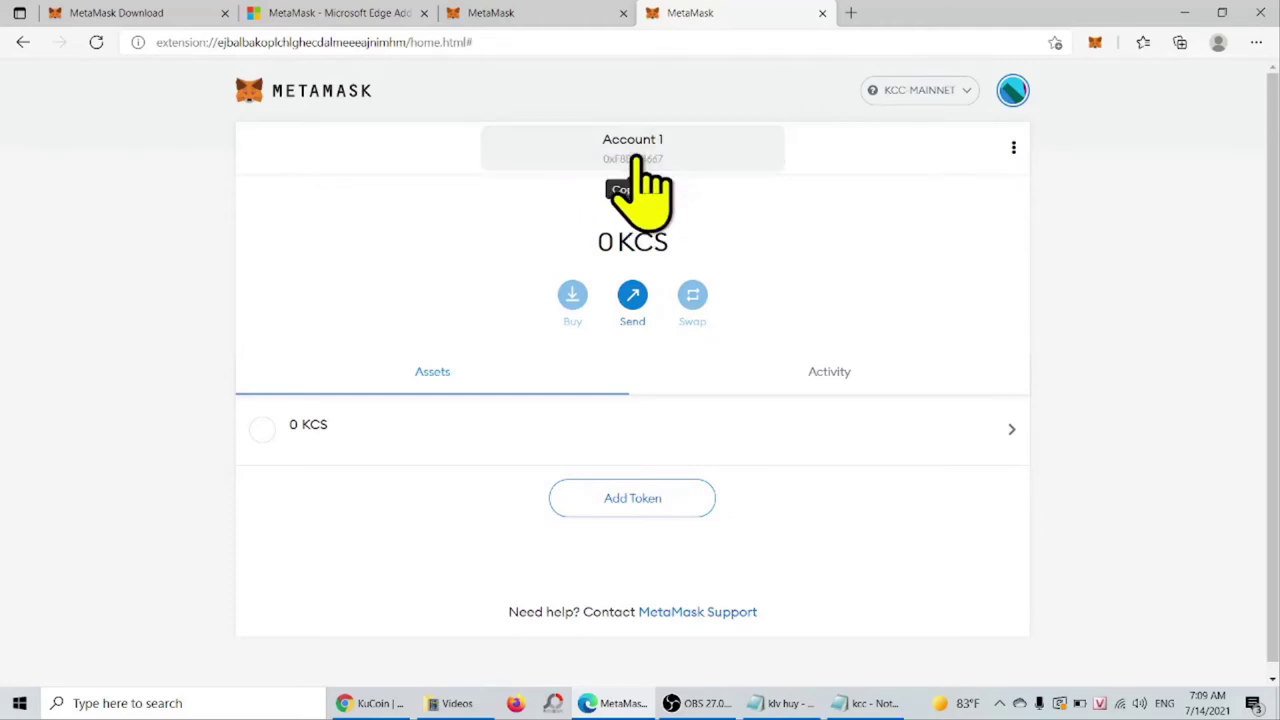
{"action": "left_click", "coordinate": [374, 703]}
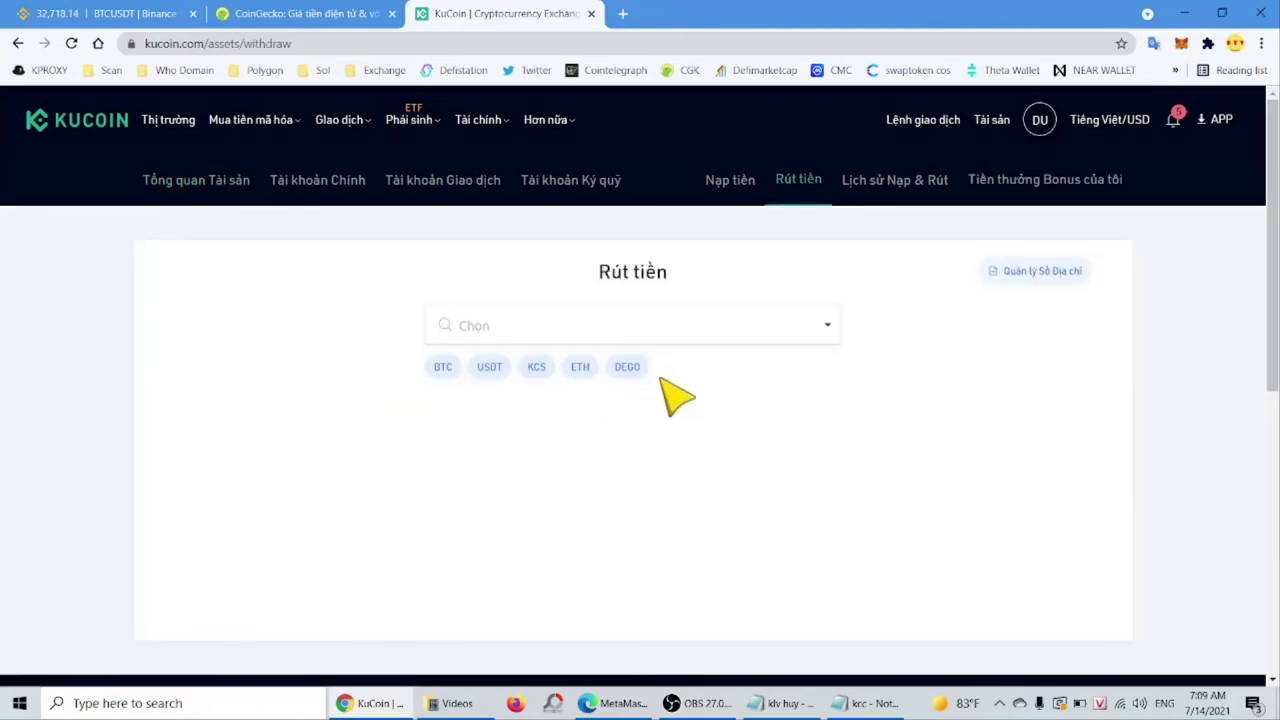
{"action": "left_click", "coordinate": [538, 368]}
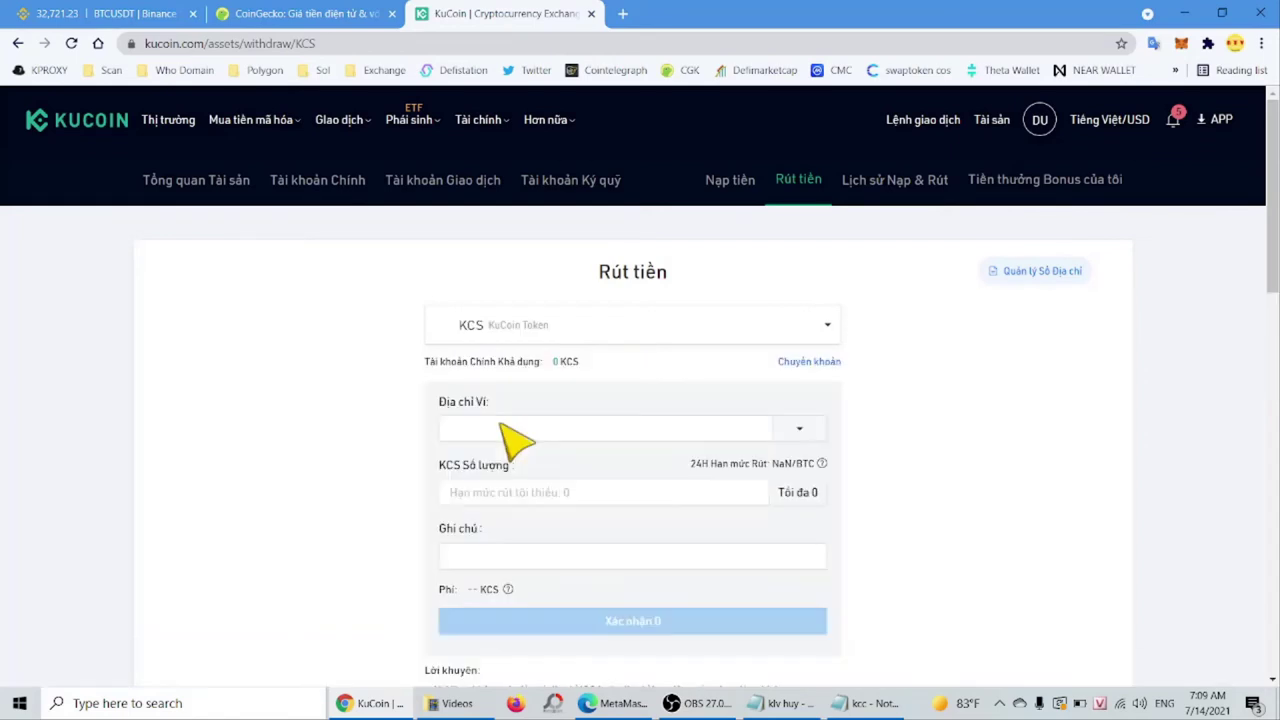
{"action": "right_click", "coordinate": [578, 428]}
{"action": "left_click", "coordinate": [618, 270]}
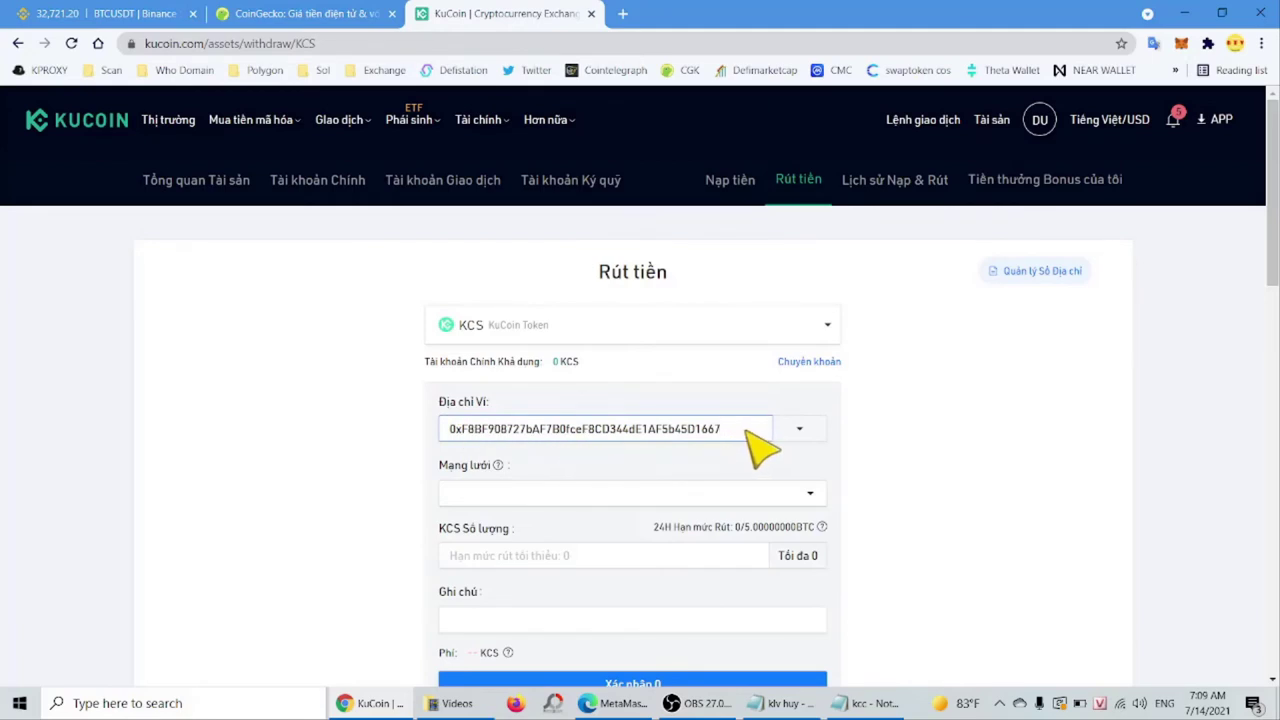
{"action": "left_click", "coordinate": [1118, 455]}
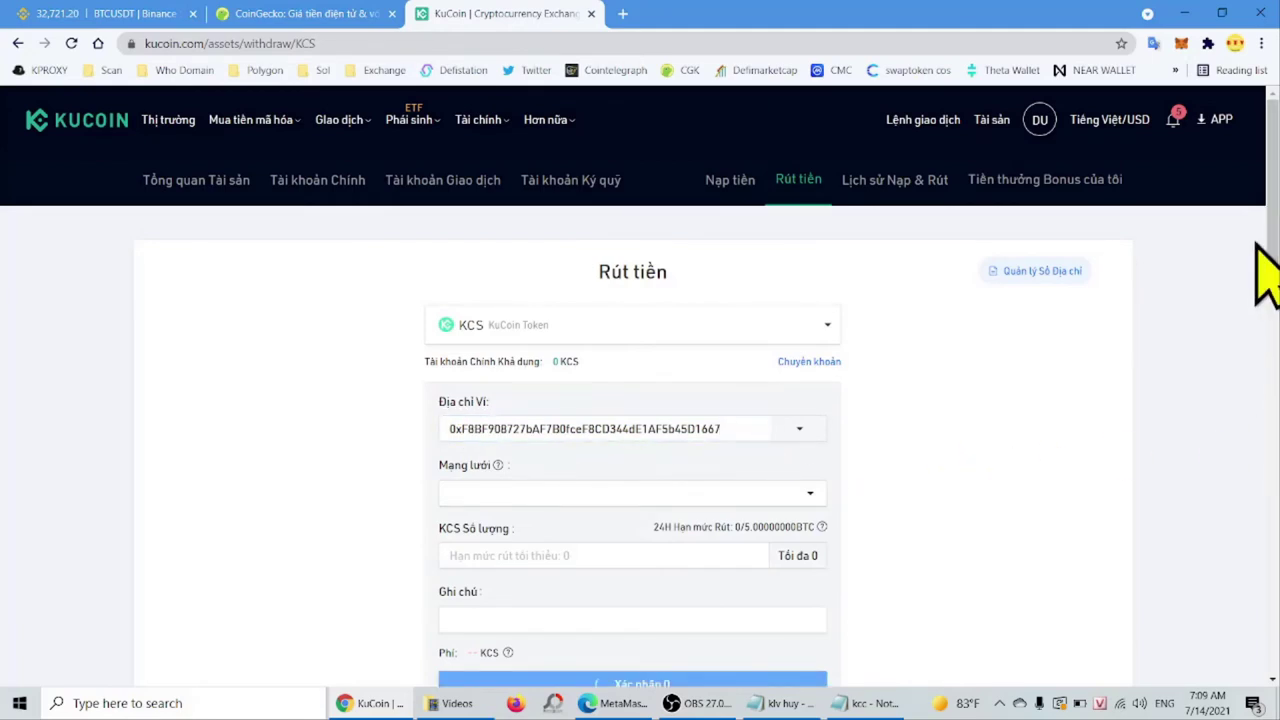
- Choose KCC as the network for the KCS withdrawal
{"action": "scroll", "coordinate": [1258, 250], "scroll_direction": "down", "scroll_amount": 2}
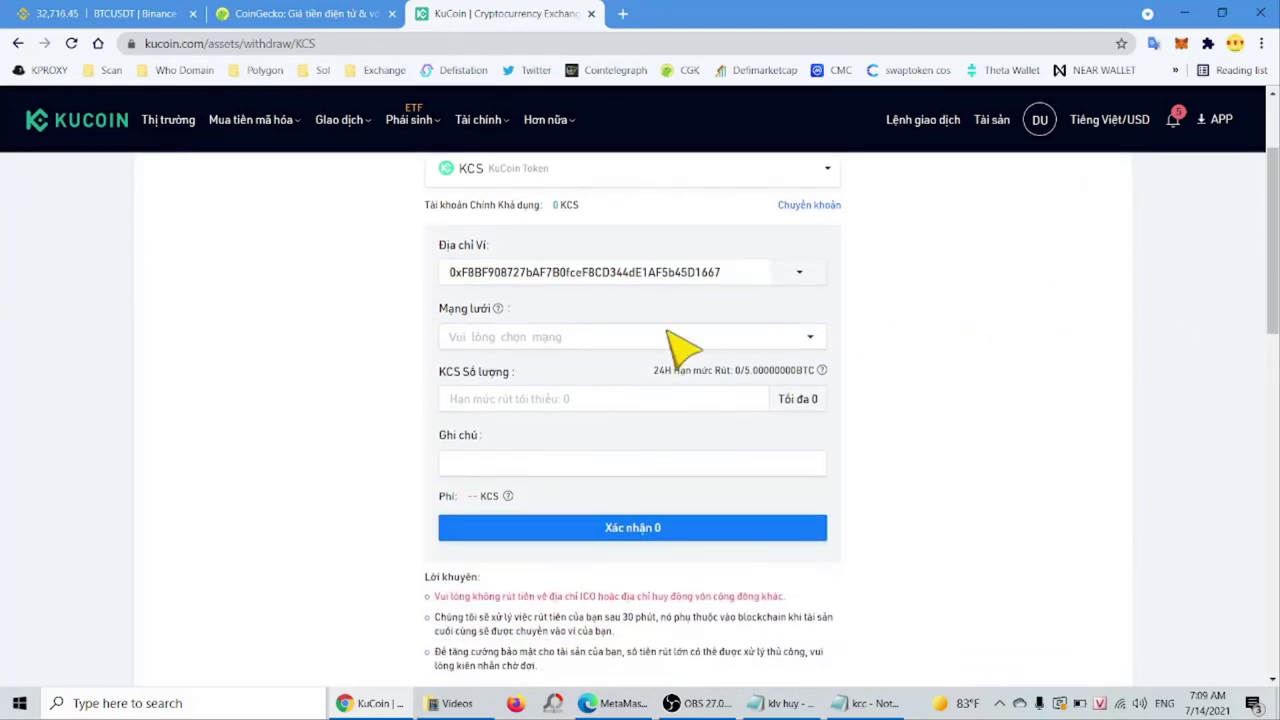
{"action": "left_click", "coordinate": [590, 345]}
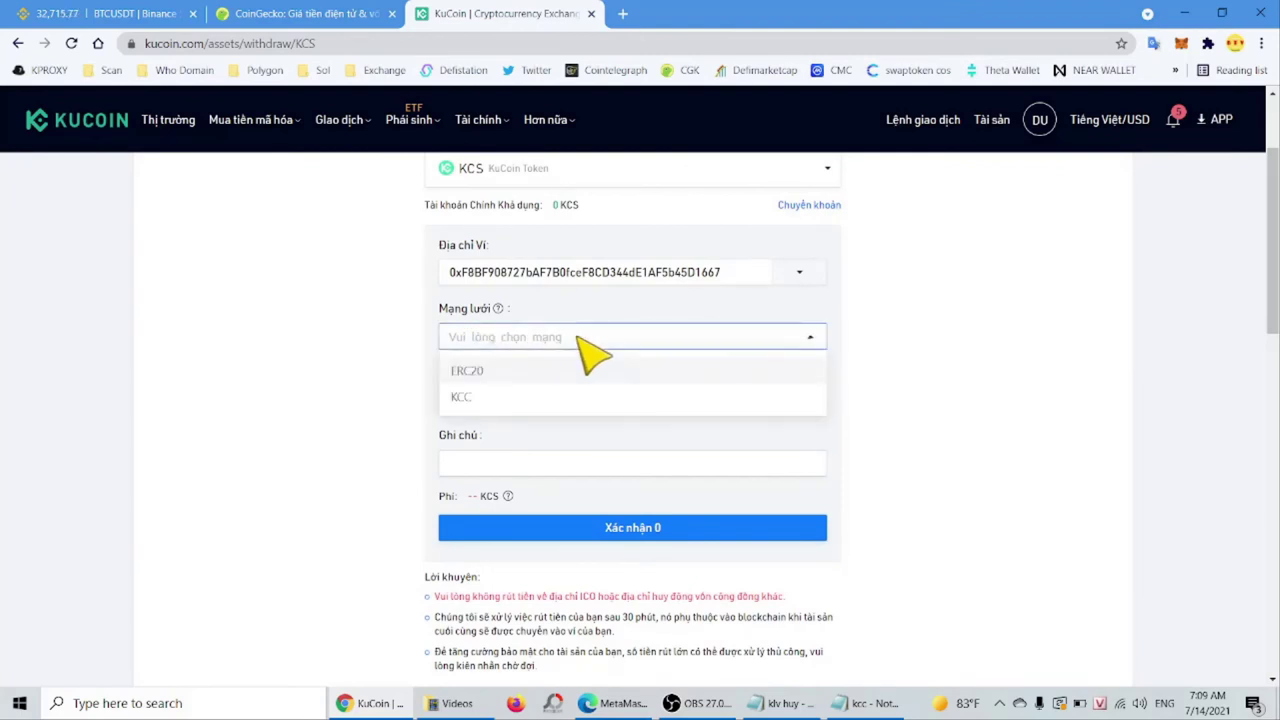
{"action": "left_click", "coordinate": [470, 398]}
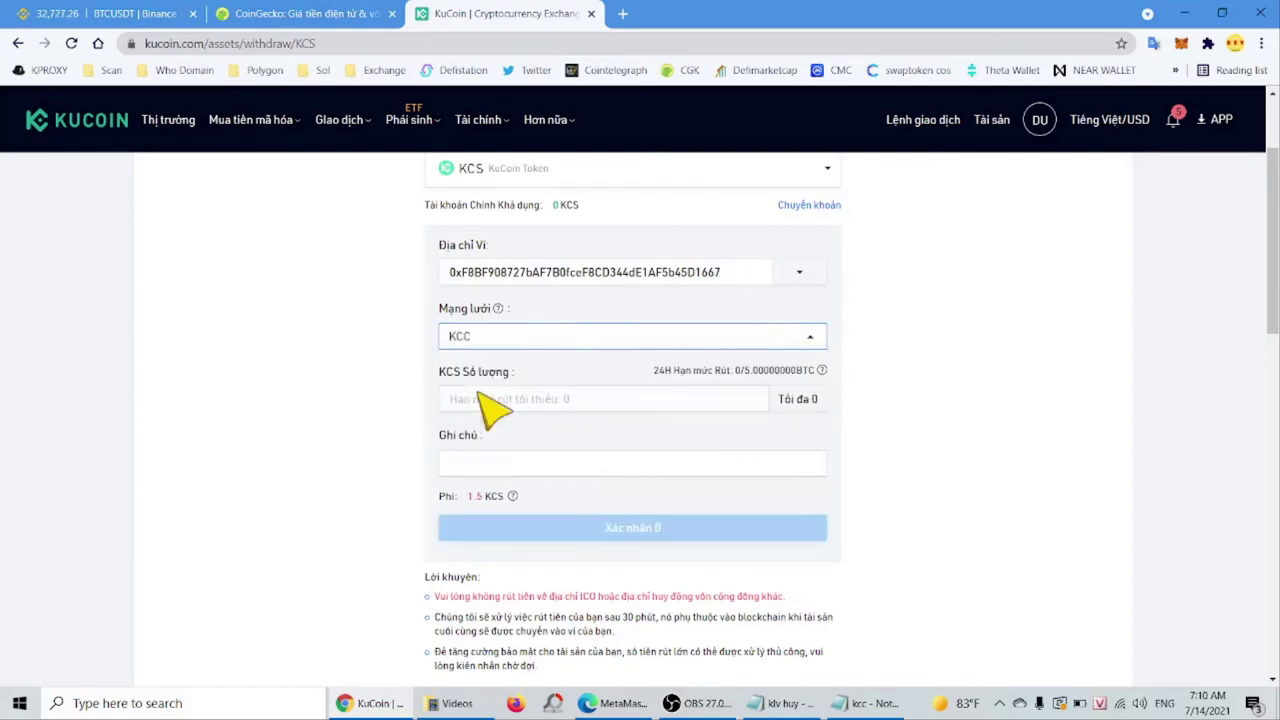
{"action": "left_click", "coordinate": [503, 340]}
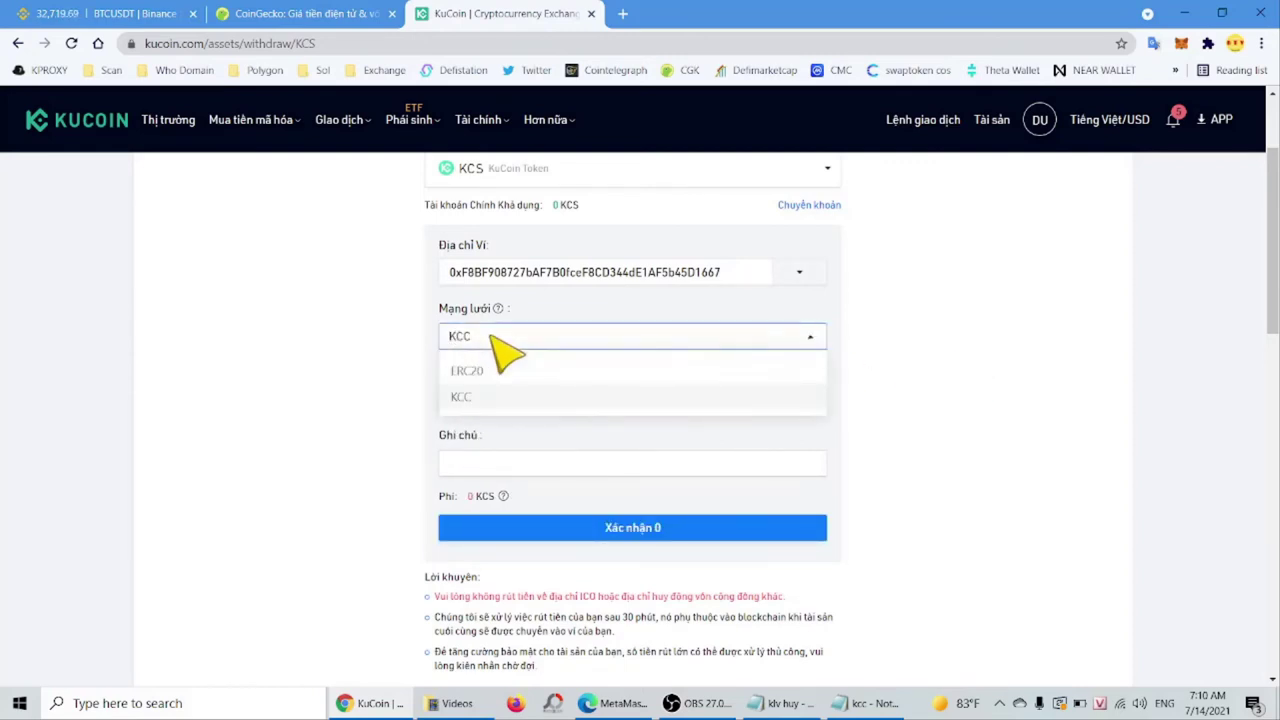
{"action": "left_click", "coordinate": [480, 398]}
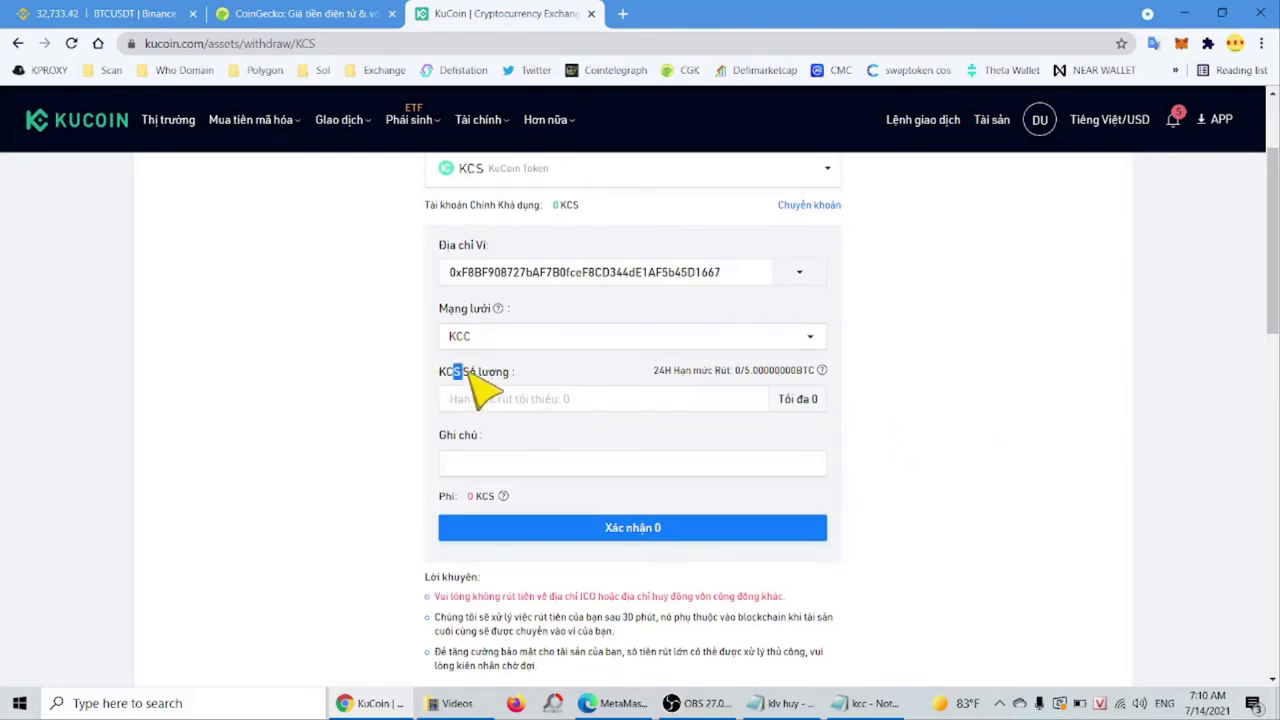
- Review the network, KCS amount and 24-hour withdrawal limit on the KuCoin withdrawal form
{"action": "left_click", "coordinate": [565, 376]}
{"action": "left_click_drag", "start_coordinate": [446, 373], "coordinate": [498, 374]}
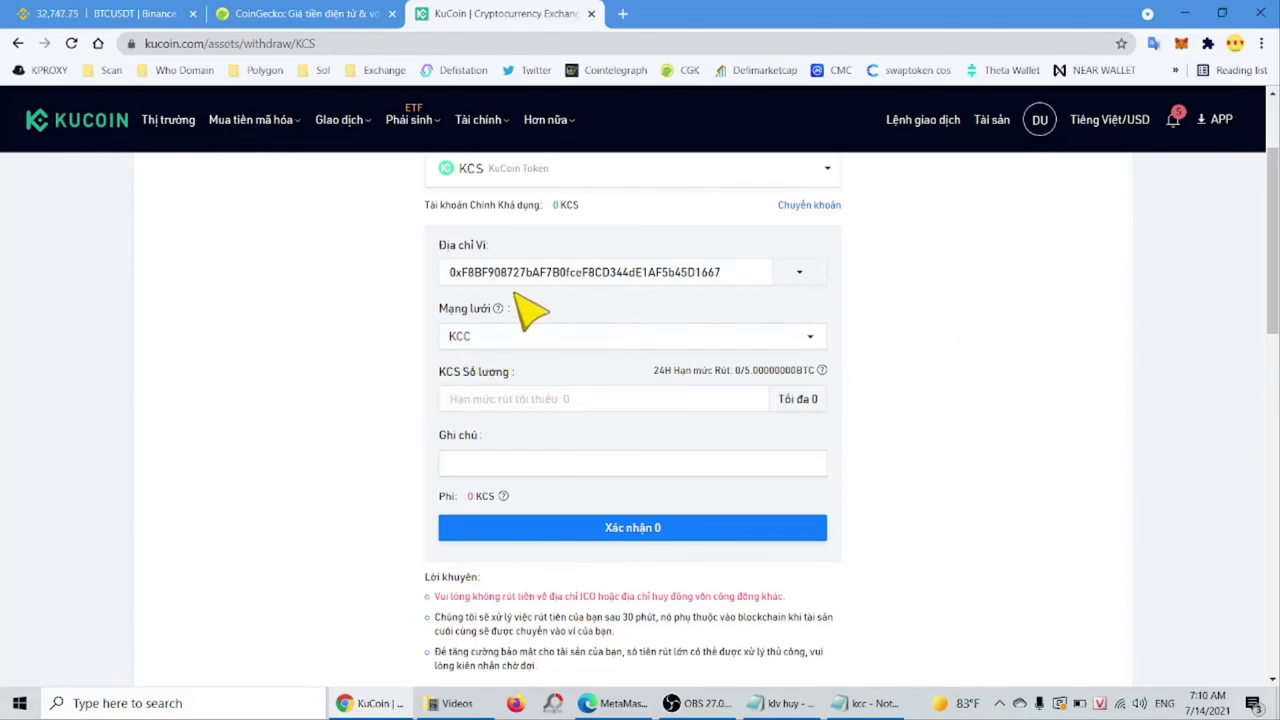
{"action": "left_click", "coordinate": [492, 337]}
{"action": "left_click", "coordinate": [990, 378]}
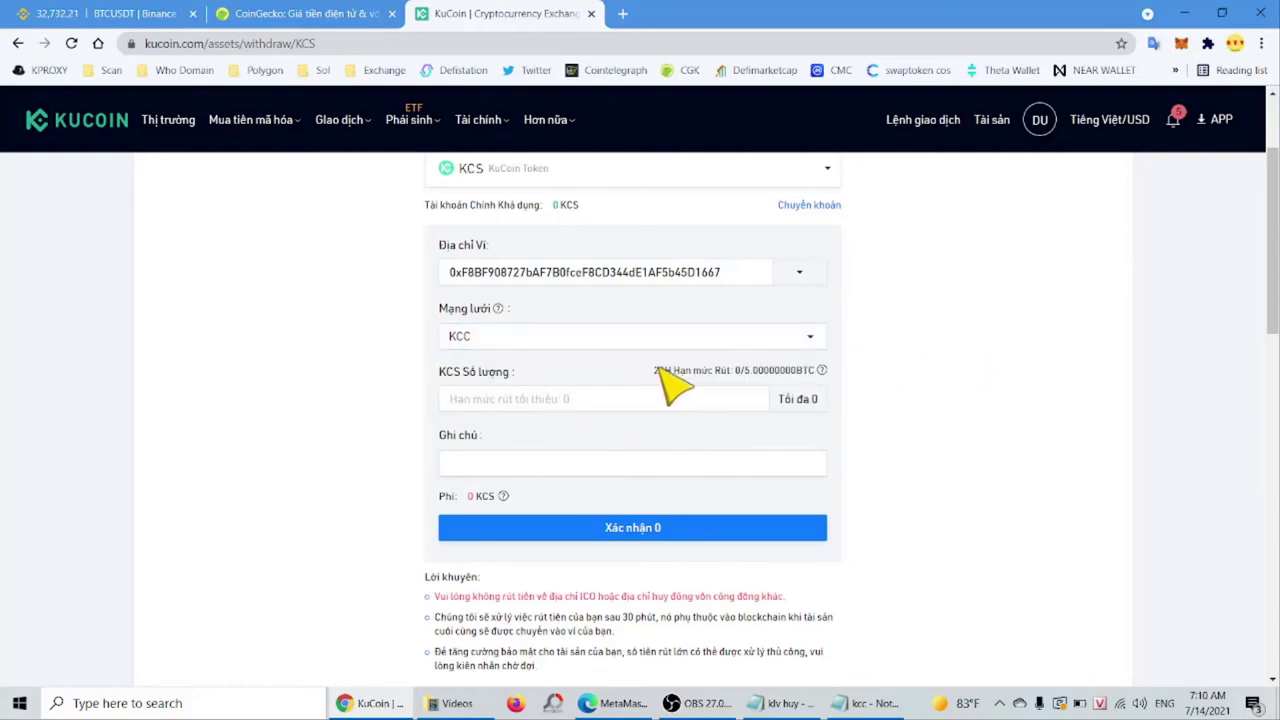
{"action": "left_click_drag", "start_coordinate": [654, 370], "coordinate": [728, 374]}
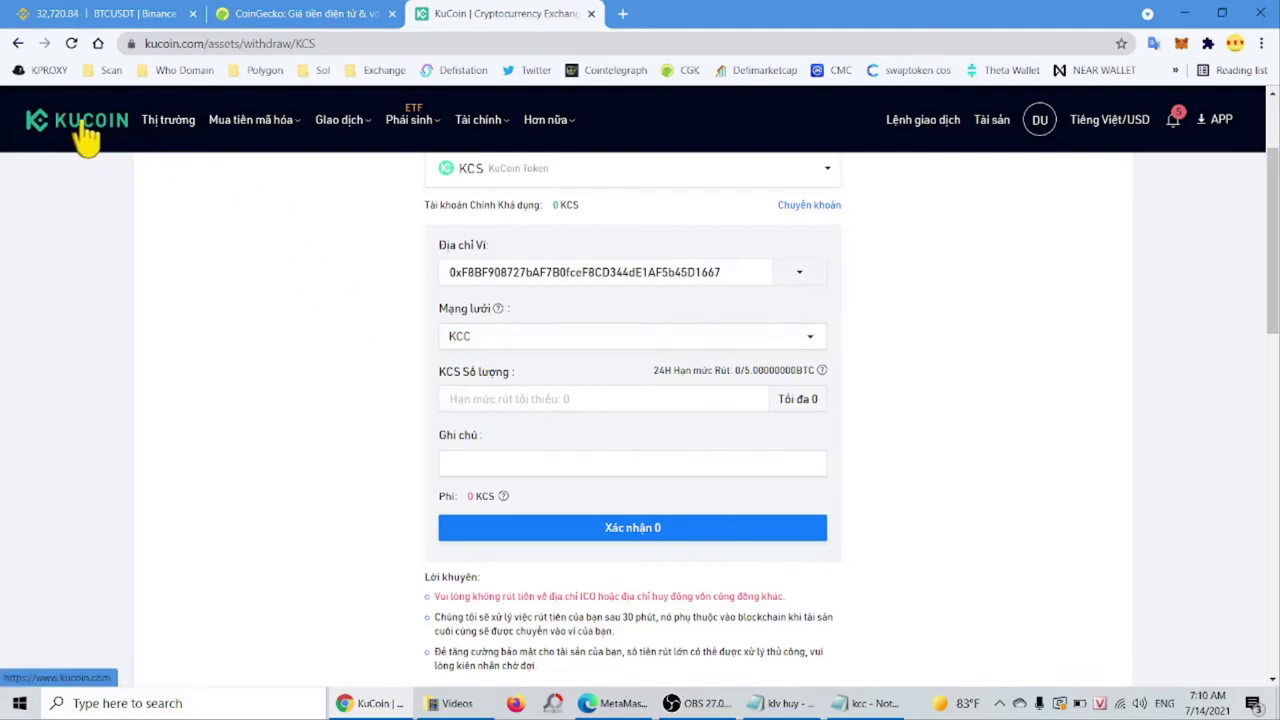
{"action": "scroll", "coordinate": [955, 470], "scroll_direction": "down", "scroll_amount": 3}
{"action": "scroll", "coordinate": [945, 530], "scroll_direction": "up", "scroll_amount": 3}
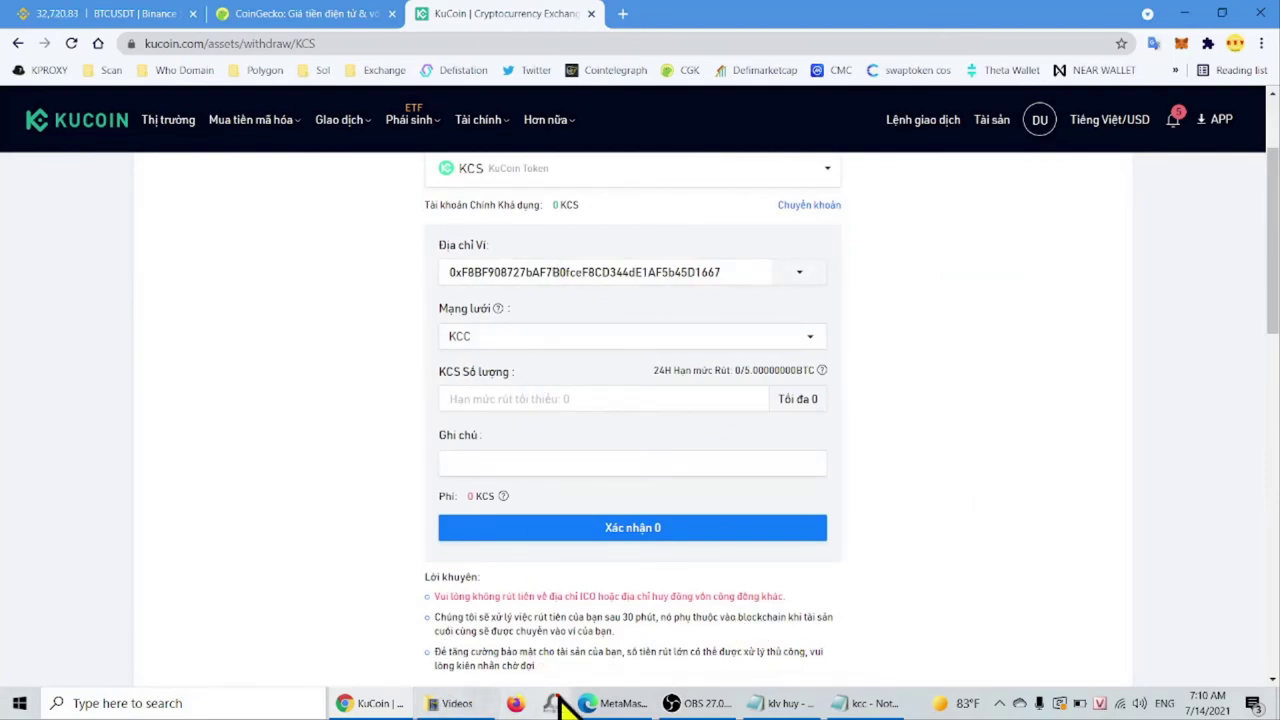
- Switch back to MetaMask and examine the KCS balance of Account 1 on KCC-MAINNET
{"action": "left_click", "coordinate": [610, 703]}
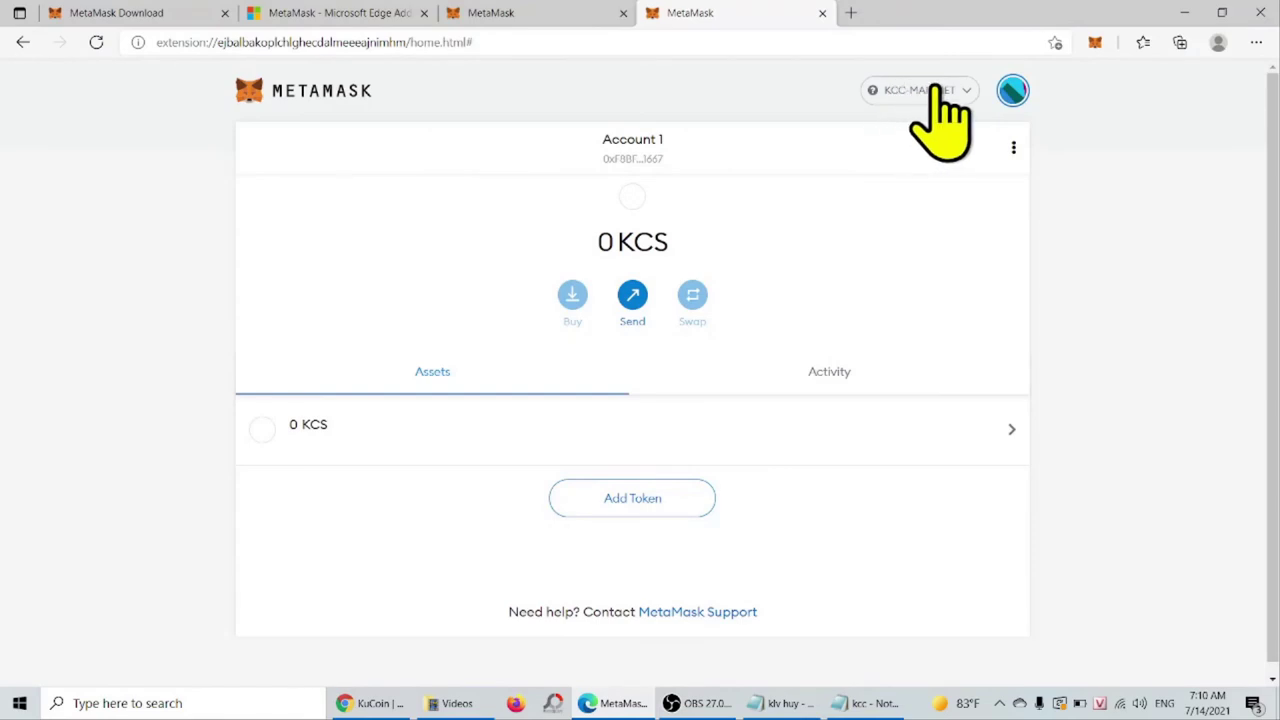
{"action": "left_click_drag", "start_coordinate": [614, 243], "coordinate": [667, 241]}
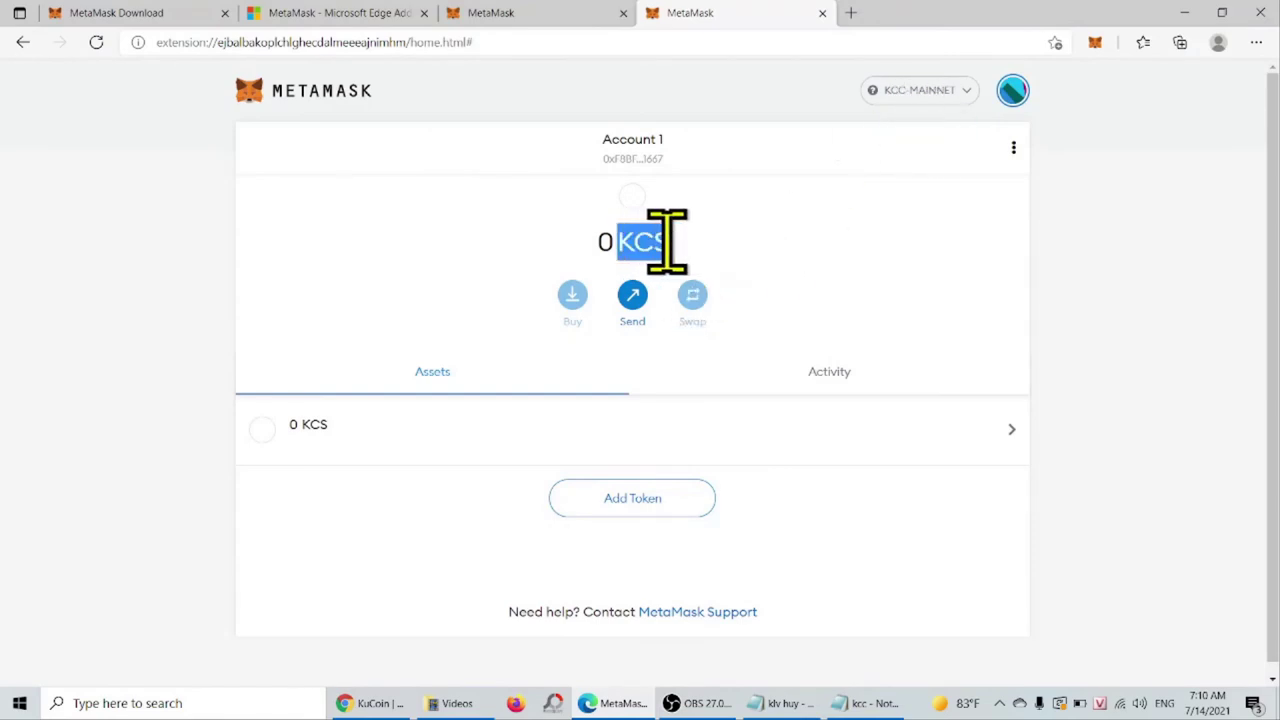
{"action": "left_click", "coordinate": [619, 250]}
{"action": "left_click_drag", "start_coordinate": [613, 243], "coordinate": [663, 240]}
{"action": "left_click", "coordinate": [649, 240]}
{"action": "left_click", "coordinate": [714, 238]}
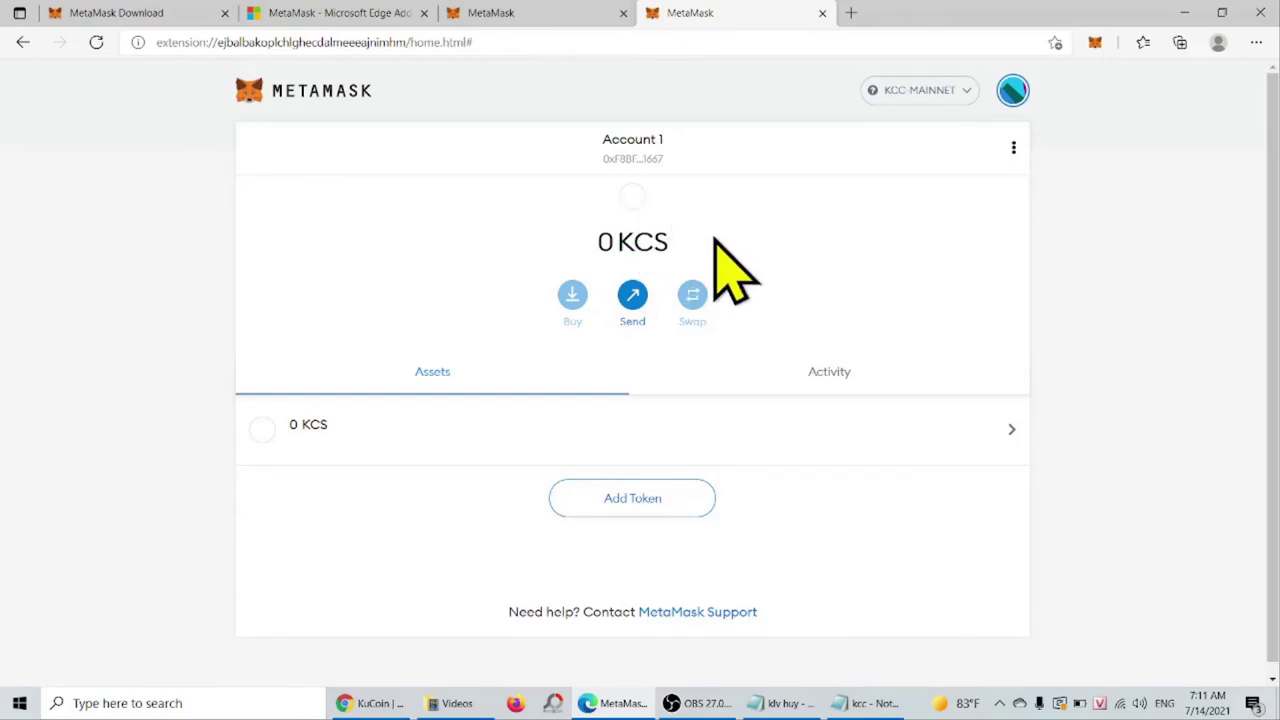
{"action": "left_click_drag", "start_coordinate": [617, 241], "coordinate": [668, 241]}
{"action": "left_click", "coordinate": [718, 239]}
{"action": "left_click", "coordinate": [700, 251]}
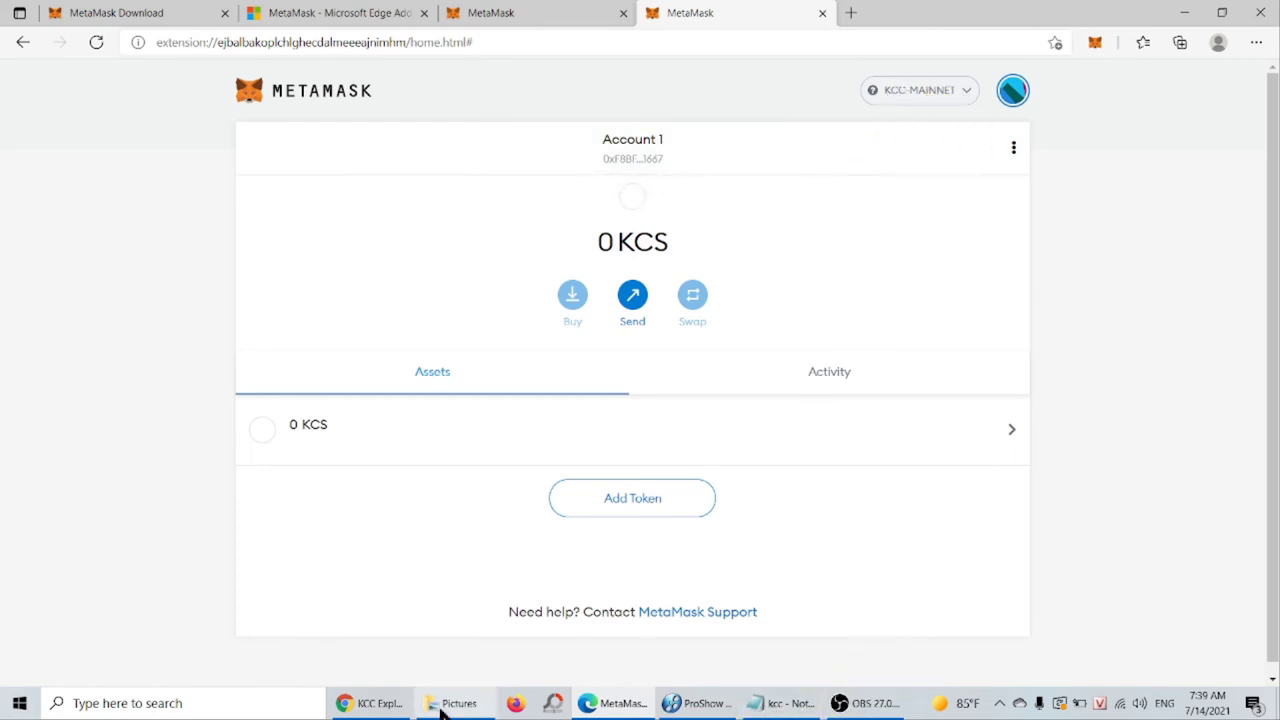
- Switch to KCC Explorer in Chrome and examine its web address, explorer.kcc.io/en, and its search field
{"action": "left_click", "coordinate": [378, 704]}
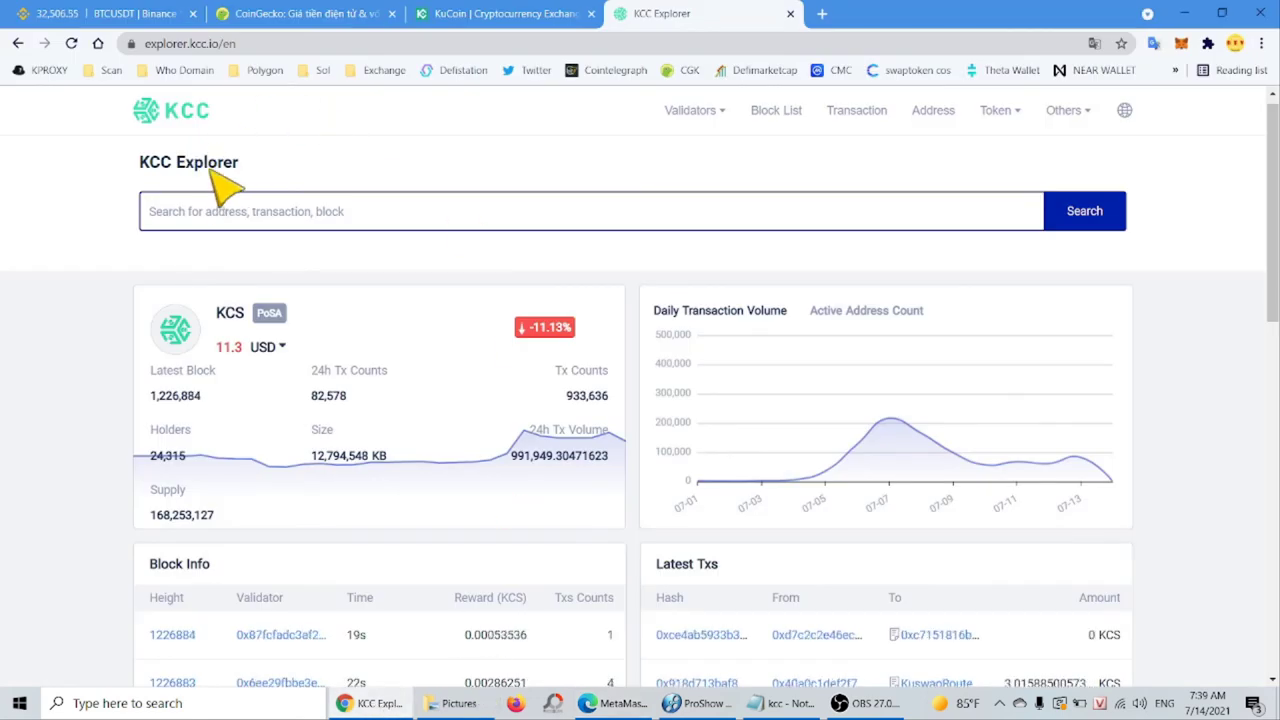
{"action": "left_click", "coordinate": [200, 43]}
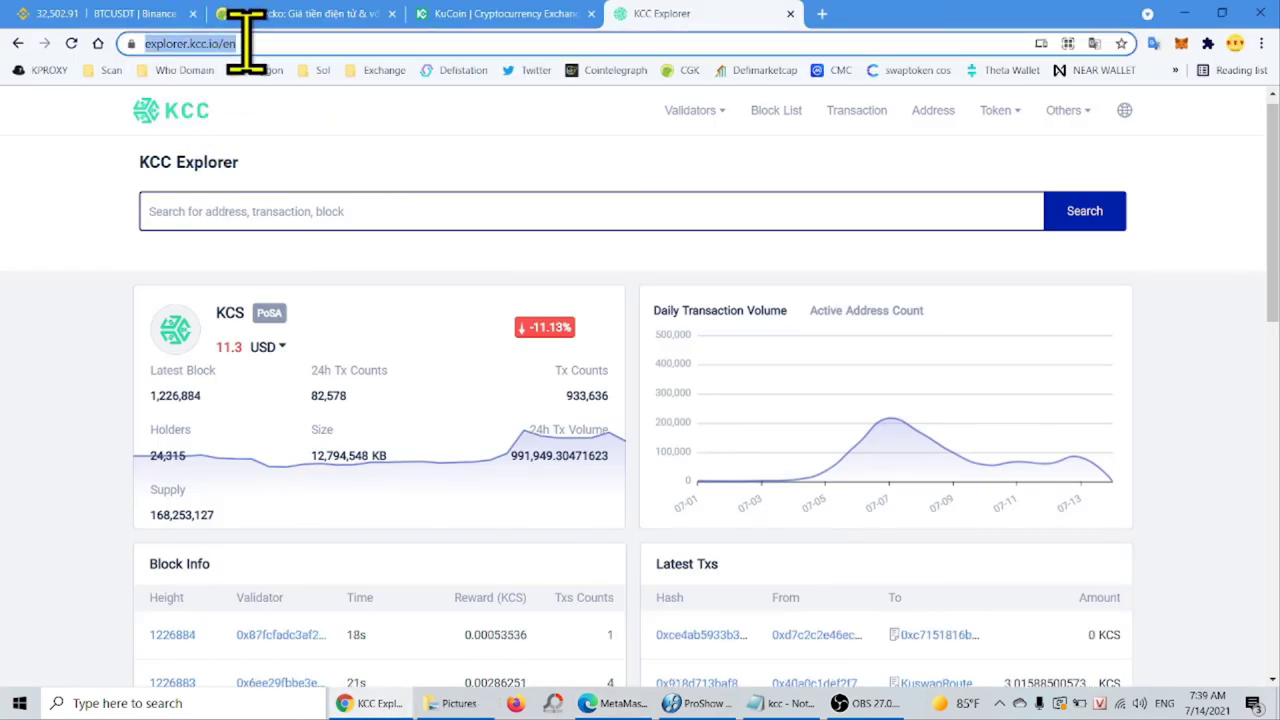
{"action": "key", "text": "End"}
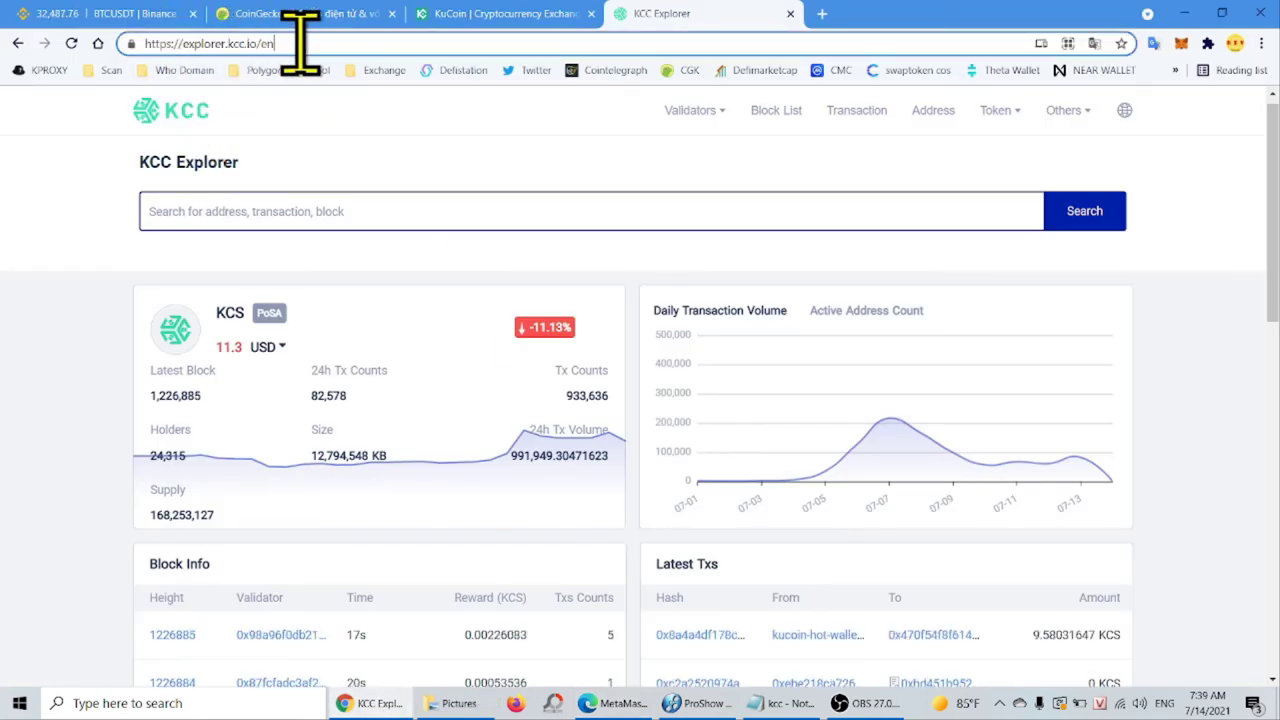
{"action": "left_click_drag", "start_coordinate": [297, 47], "coordinate": [134, 49]}
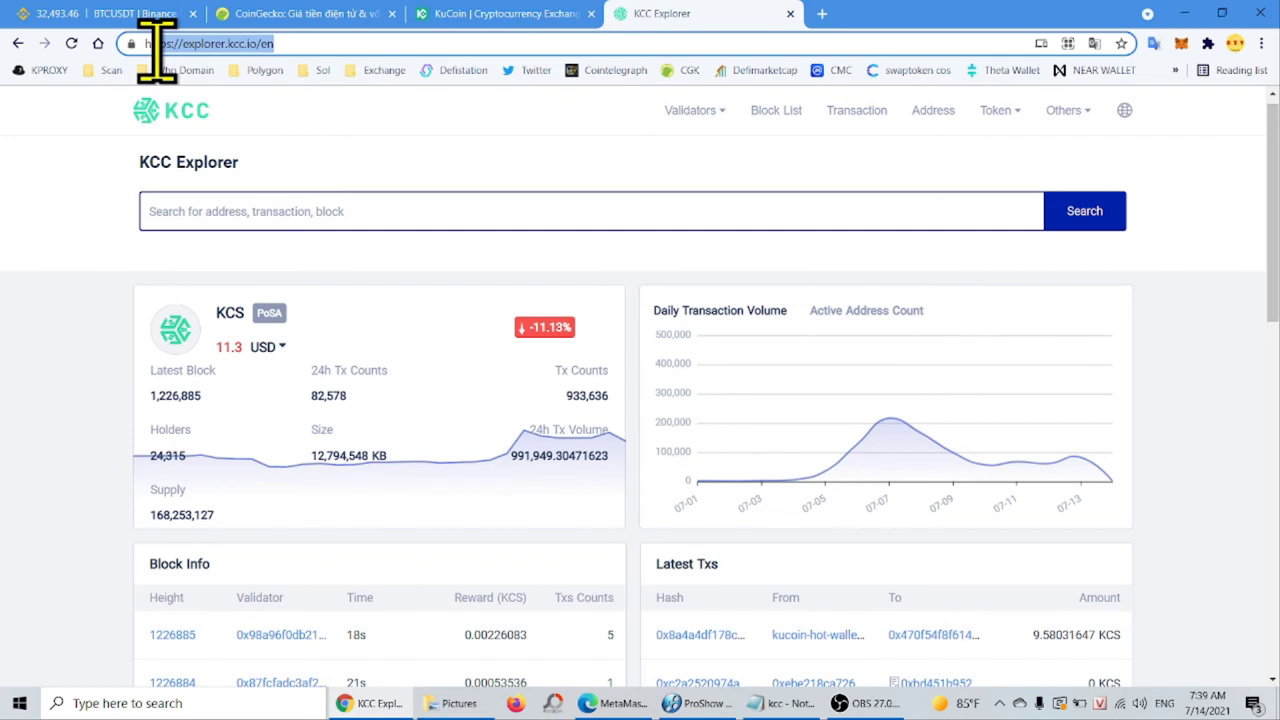
{"action": "left_click", "coordinate": [40, 318]}
{"action": "left_click_drag", "start_coordinate": [266, 49], "coordinate": [140, 48]}
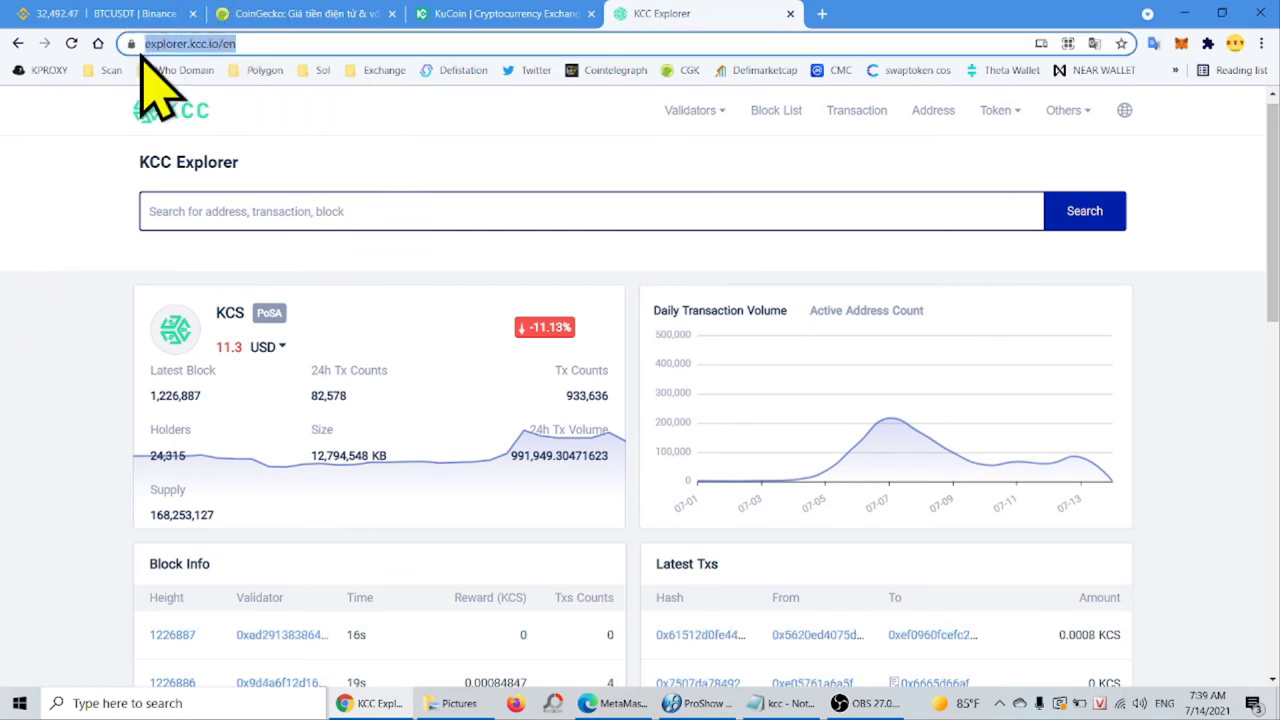
{"action": "left_click", "coordinate": [204, 212]}
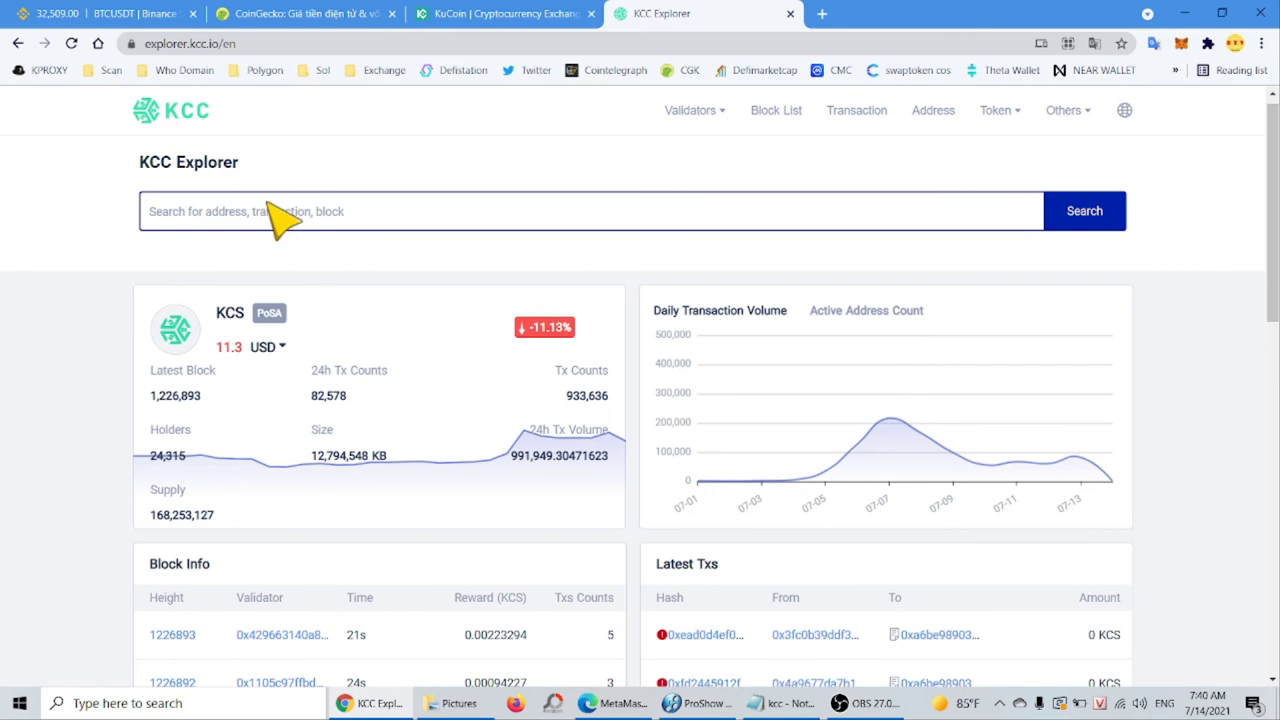
{"action": "left_click", "coordinate": [251, 43]}
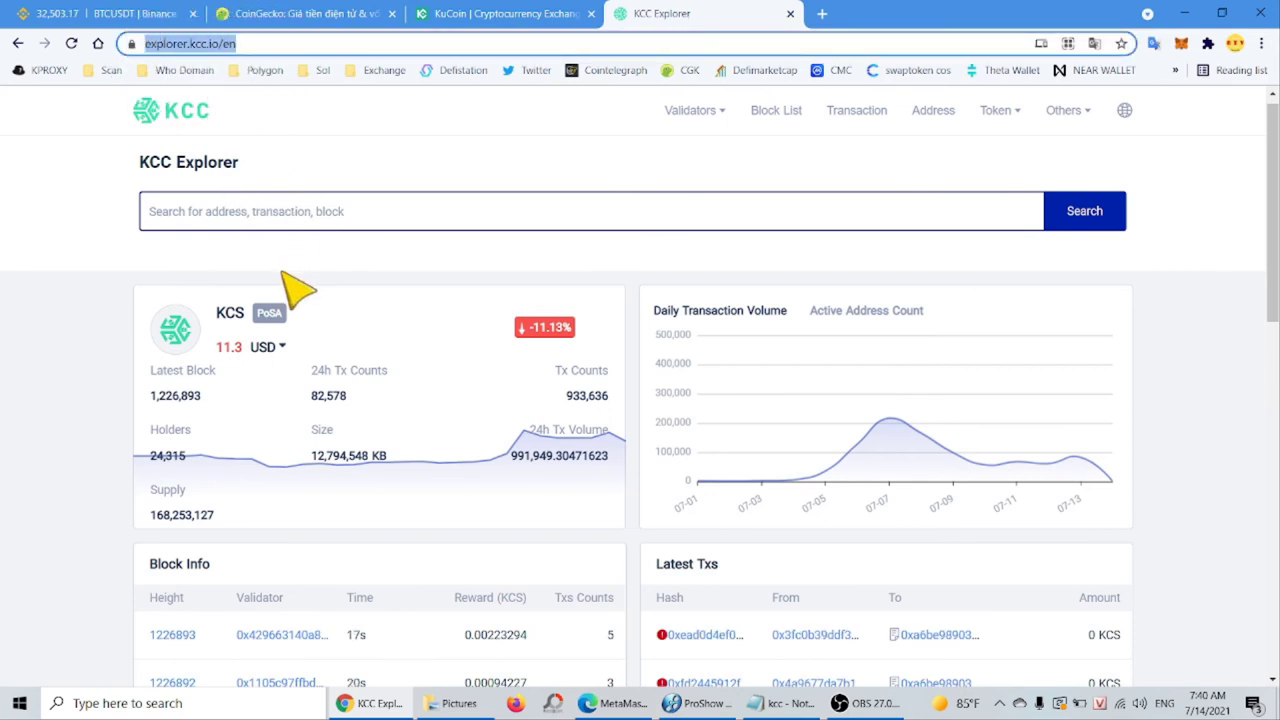
- Search KCC Explorer for usdt and open the KCC-Peg Tether USD token page
{"action": "left_click", "coordinate": [260, 214]}
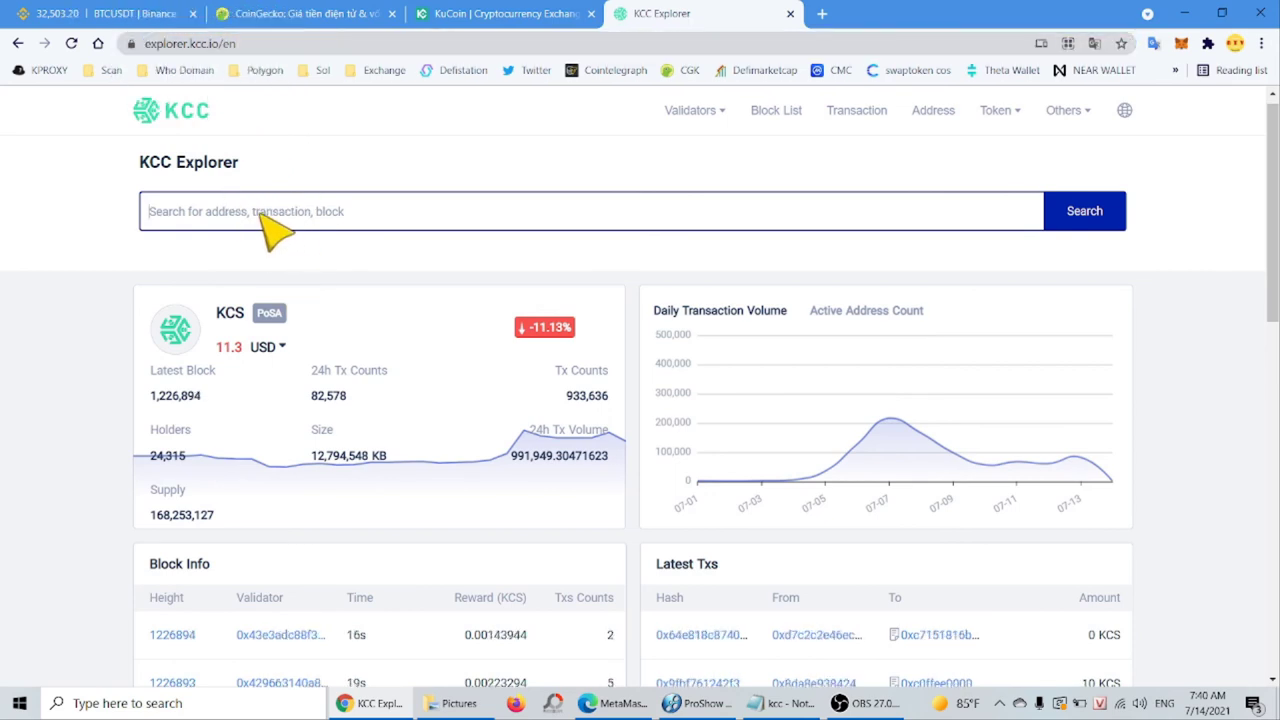
{"action": "type", "text": "uw"}
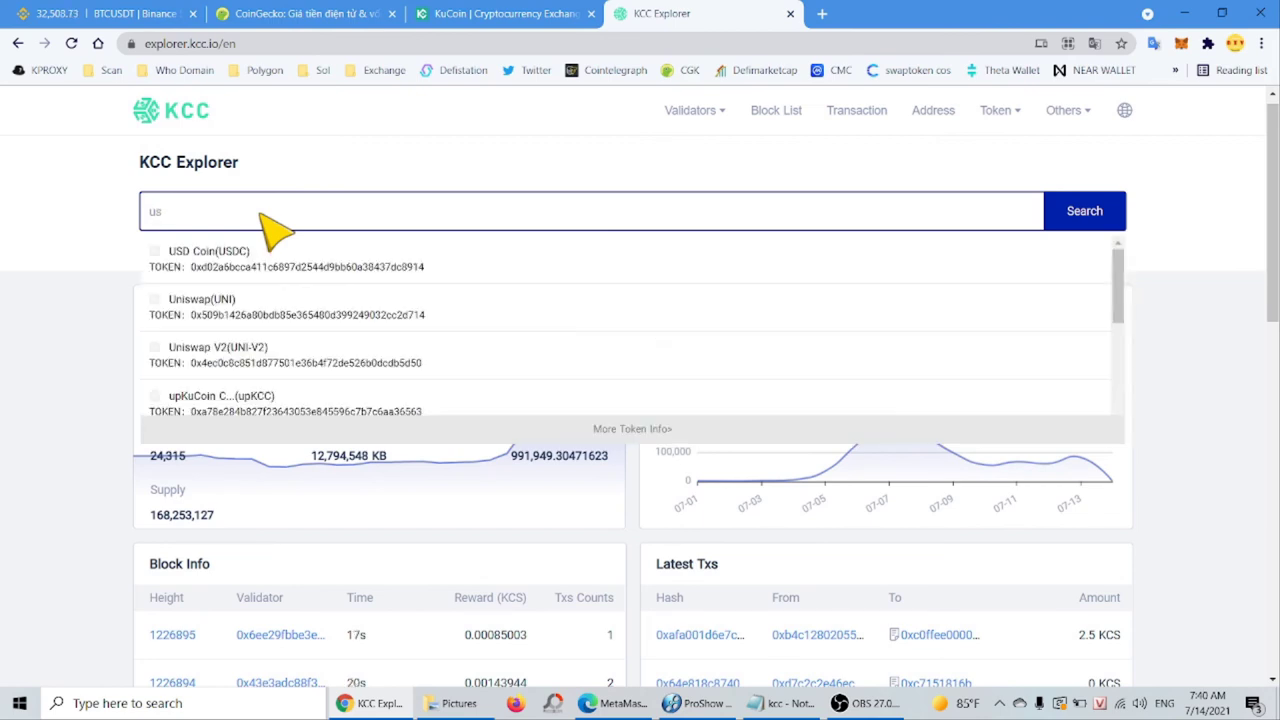
{"action": "type", "text": "sdt"}
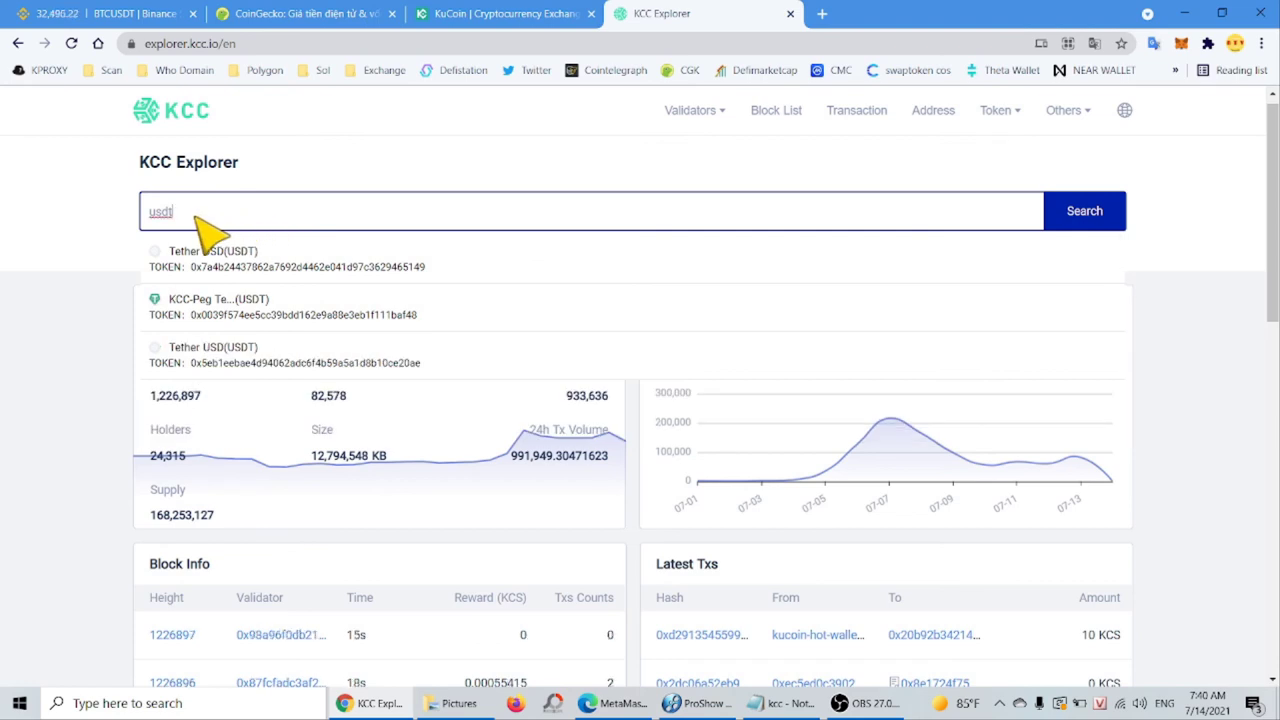
{"action": "double_click", "coordinate": [160, 214]}
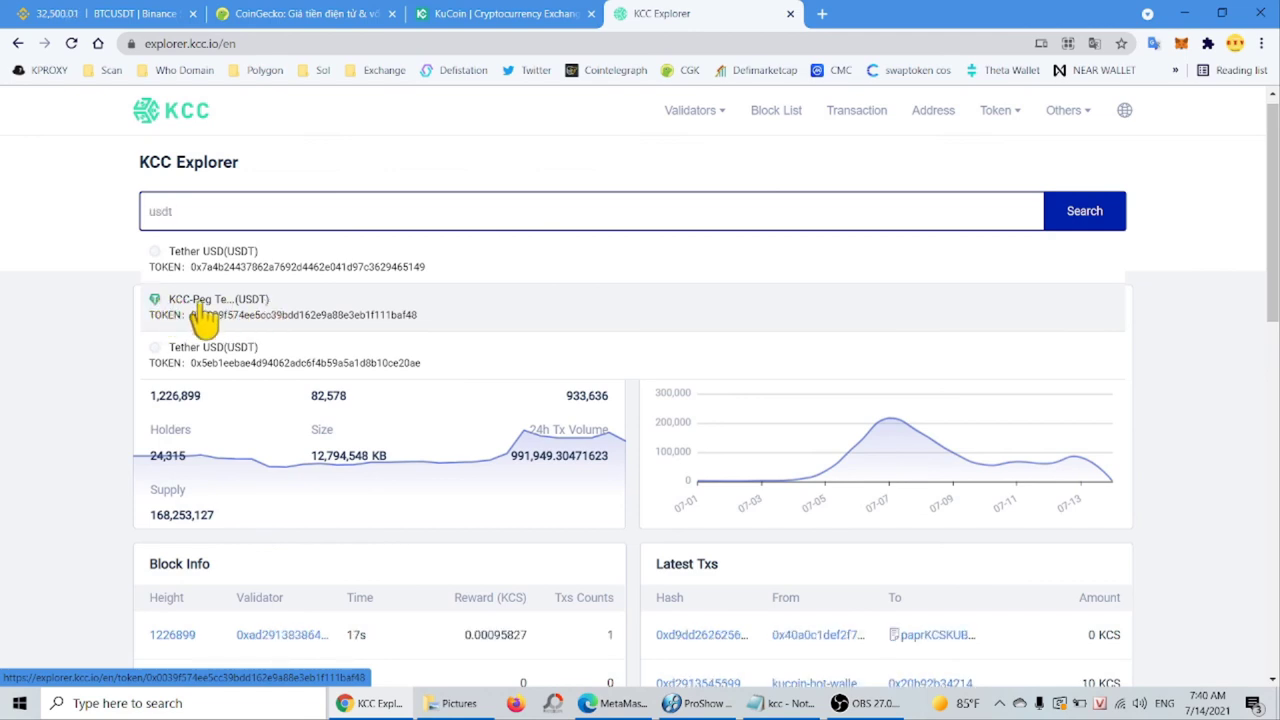
{"action": "left_click", "coordinate": [163, 303]}
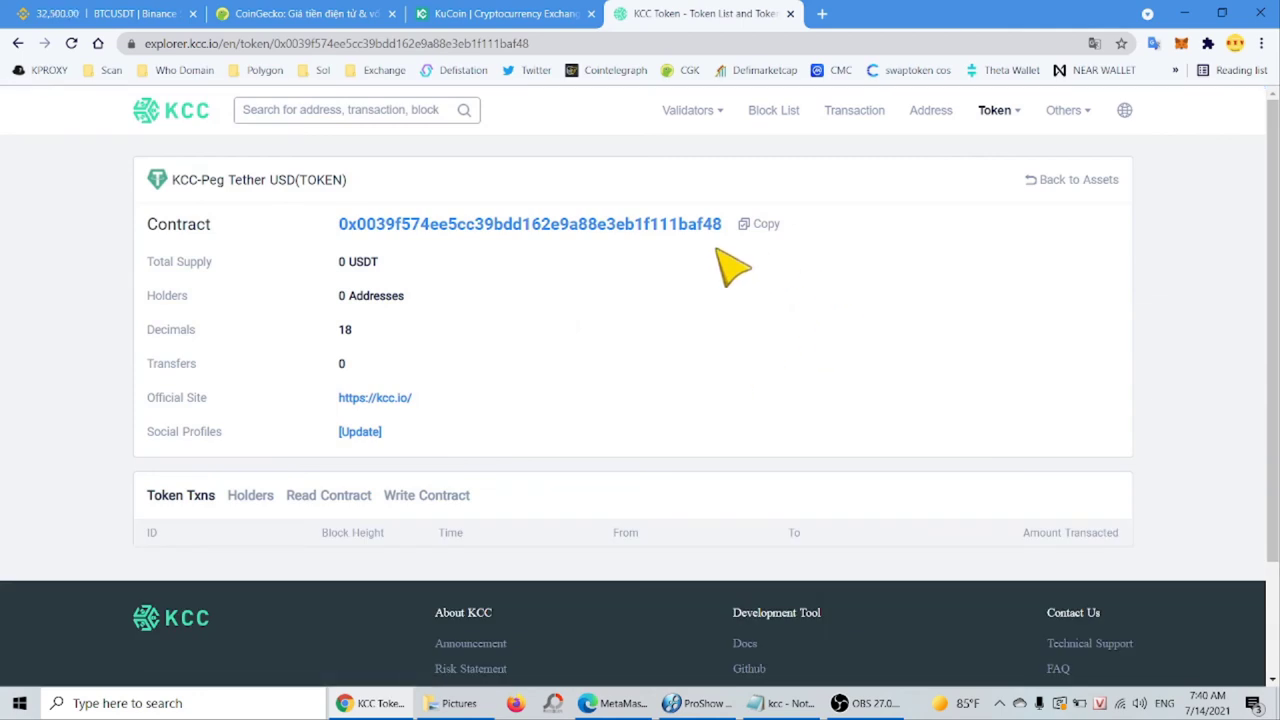
- Copy the KCC-Peg Tether USD contract address and paste it as the token contract address of a new custom token in MetaMask in Edge
{"action": "left_click", "coordinate": [762, 226]}
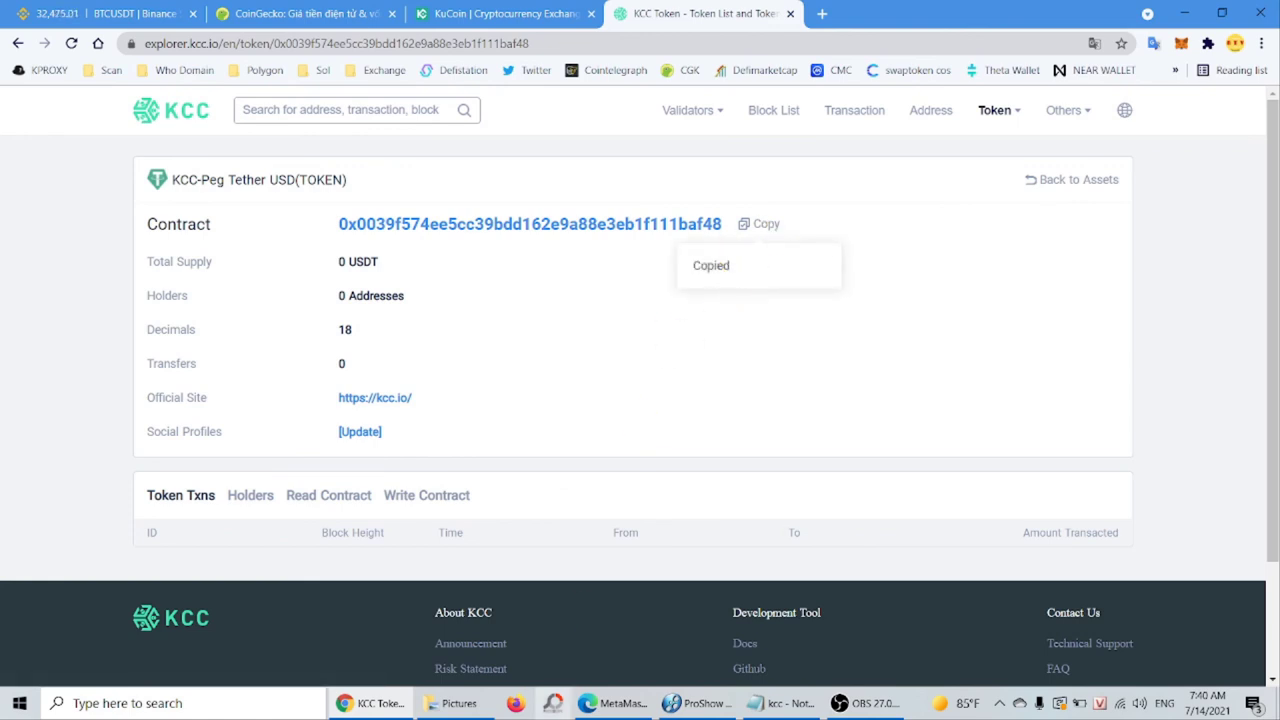
{"action": "left_click", "coordinate": [633, 705]}
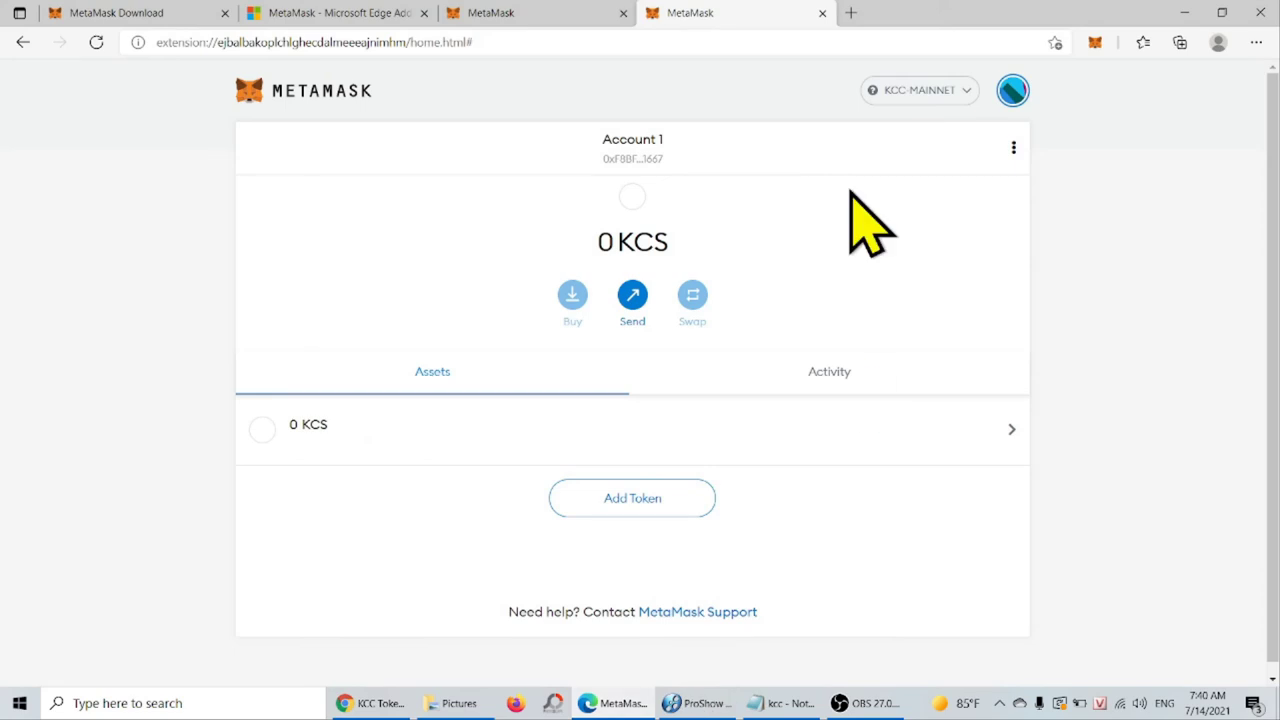
{"action": "left_click", "coordinate": [673, 498]}
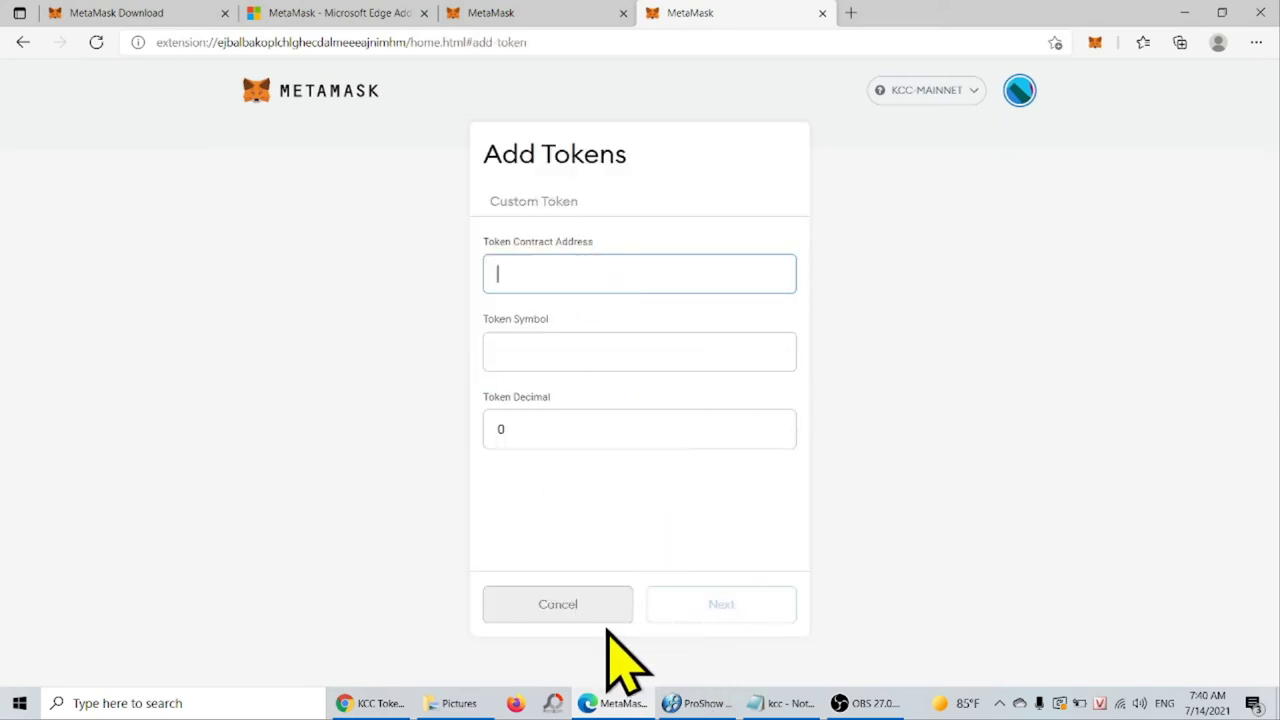
{"action": "left_click", "coordinate": [563, 274]}
{"action": "right_click", "coordinate": [558, 277]}
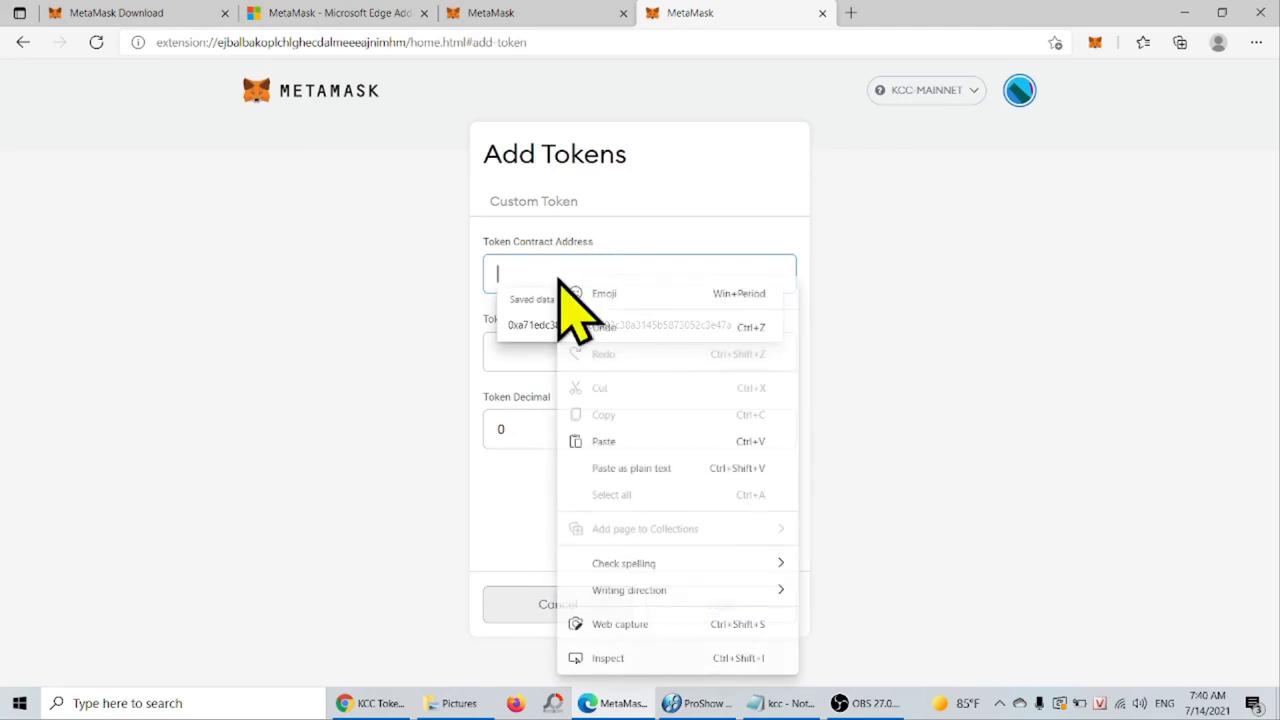
{"action": "left_click", "coordinate": [622, 441]}
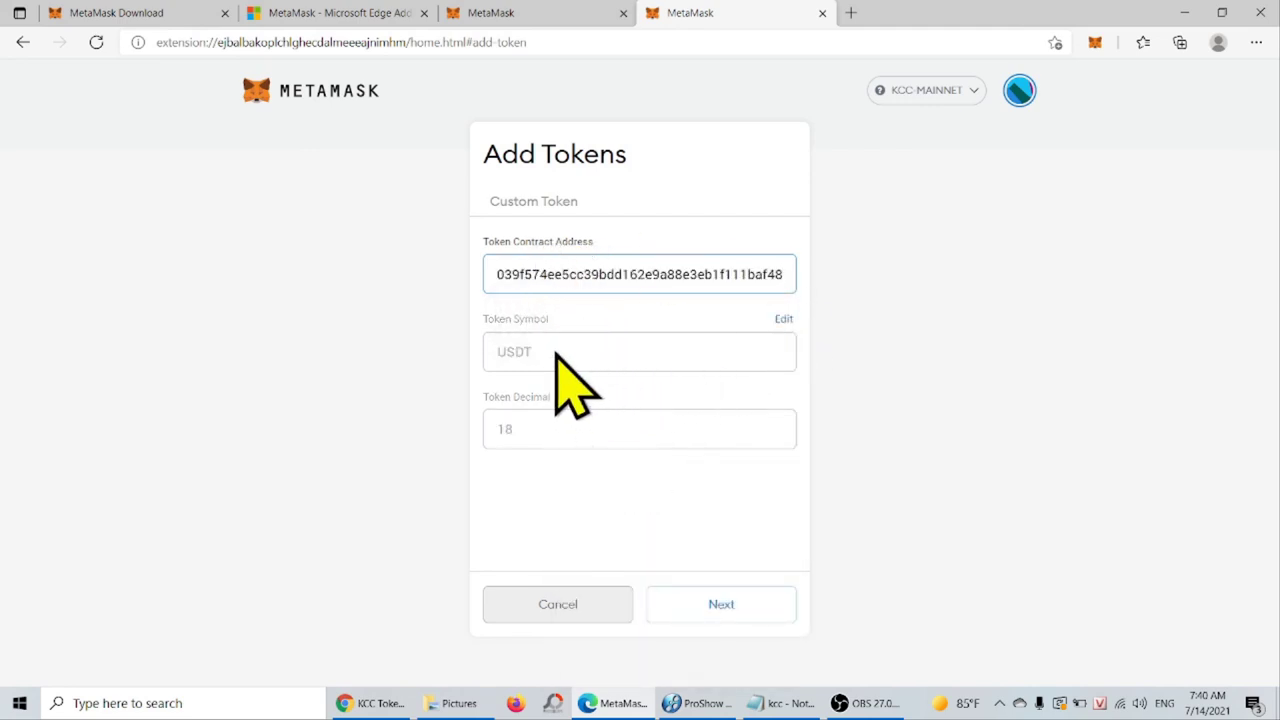
- Confirm adding the USDT token to the wallet and return to the Account 1 asset list
{"action": "left_click", "coordinate": [733, 605]}
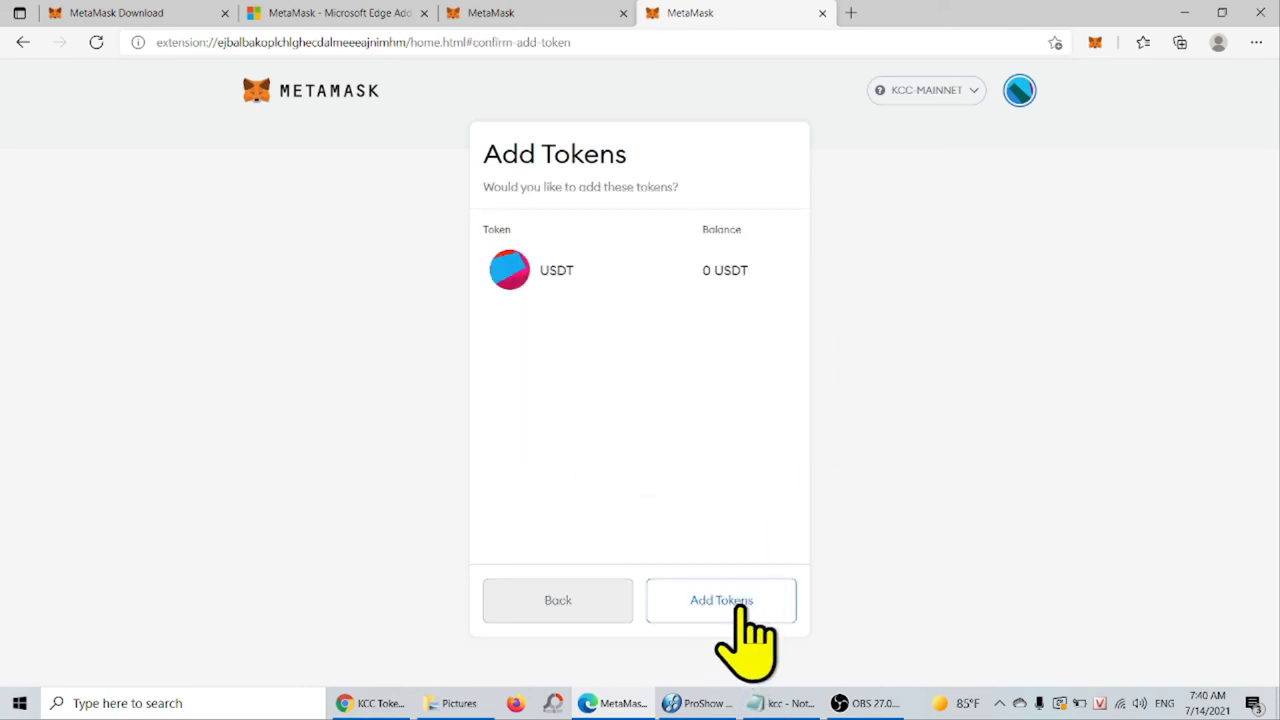
{"action": "left_click", "coordinate": [737, 600]}
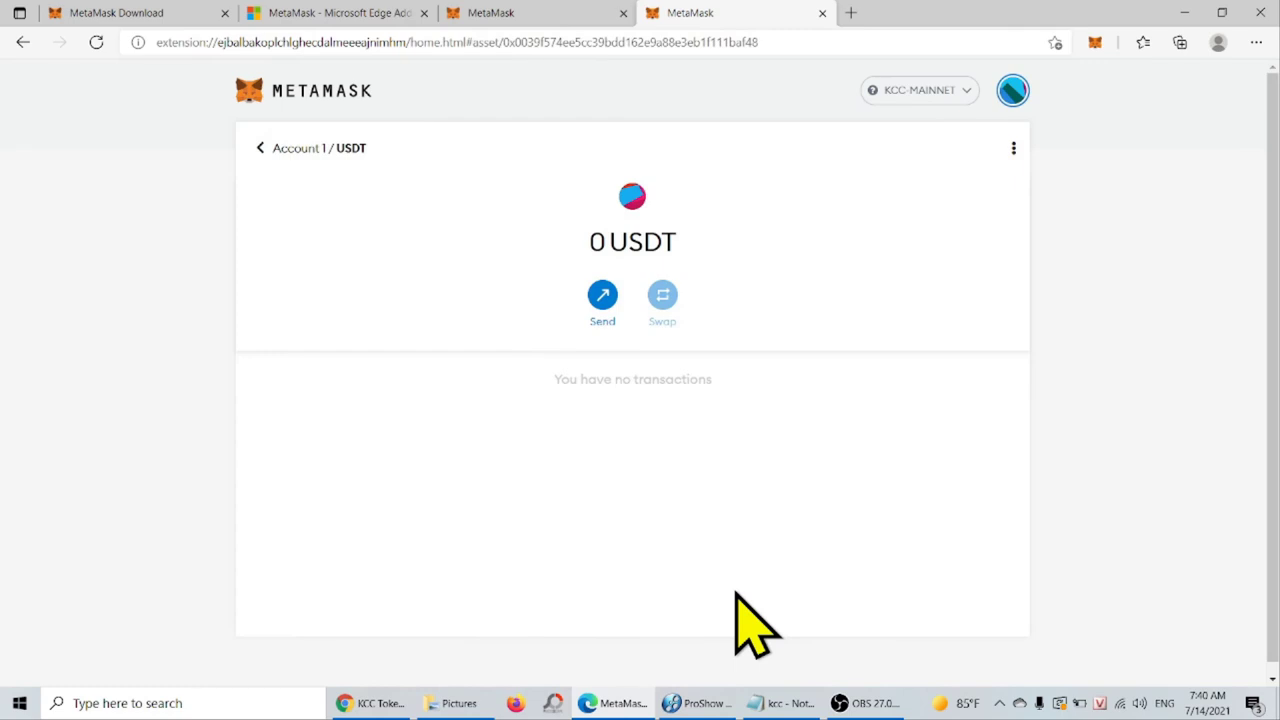
{"action": "left_click", "coordinate": [262, 149]}
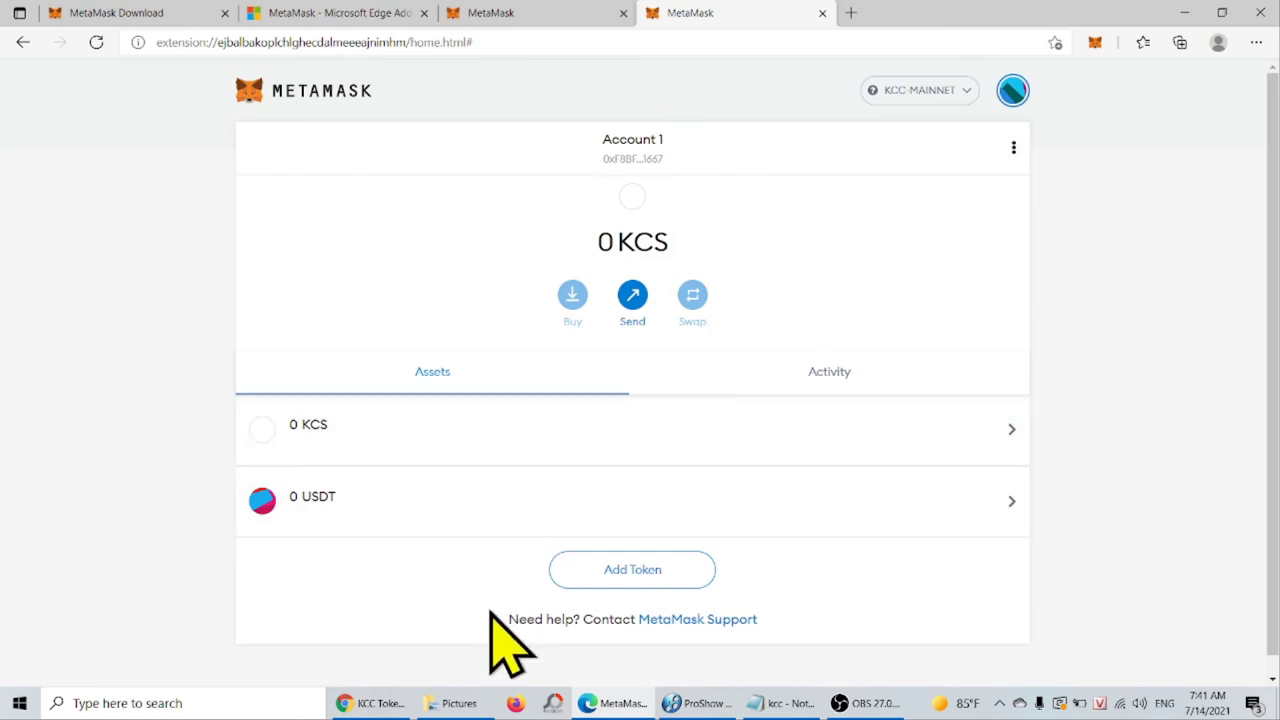
- Switch back to the KuCoin withdrawal page in Chrome and review the KCS withdrawal form
{"action": "left_click", "coordinate": [387, 706]}
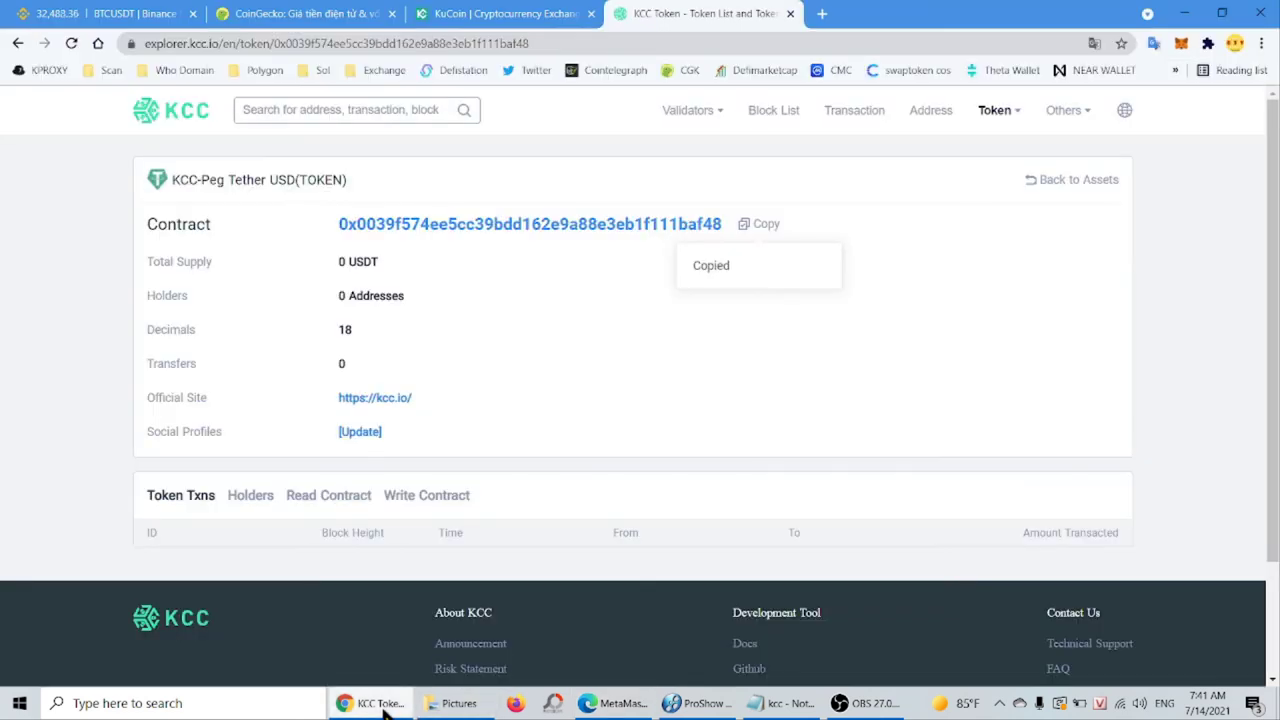
{"action": "left_click", "coordinate": [524, 14]}
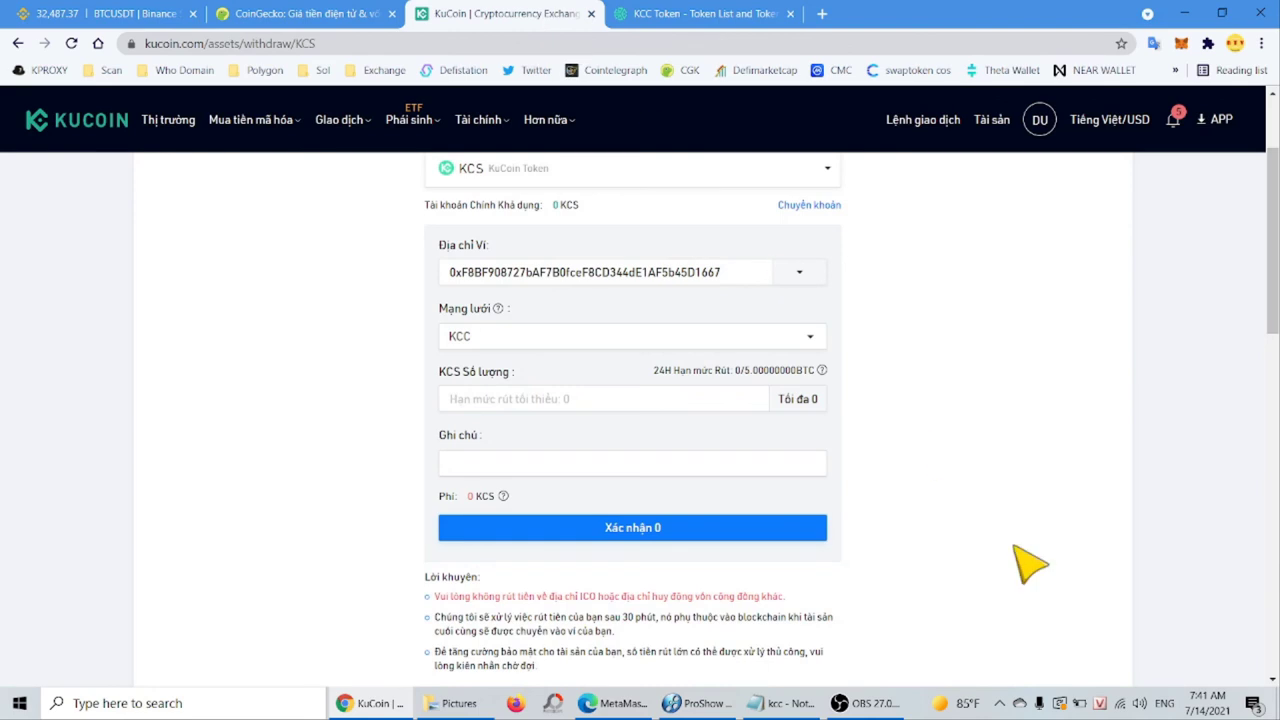
{"action": "scroll", "coordinate": [1090, 500], "scroll_direction": "up", "scroll_amount": 2}
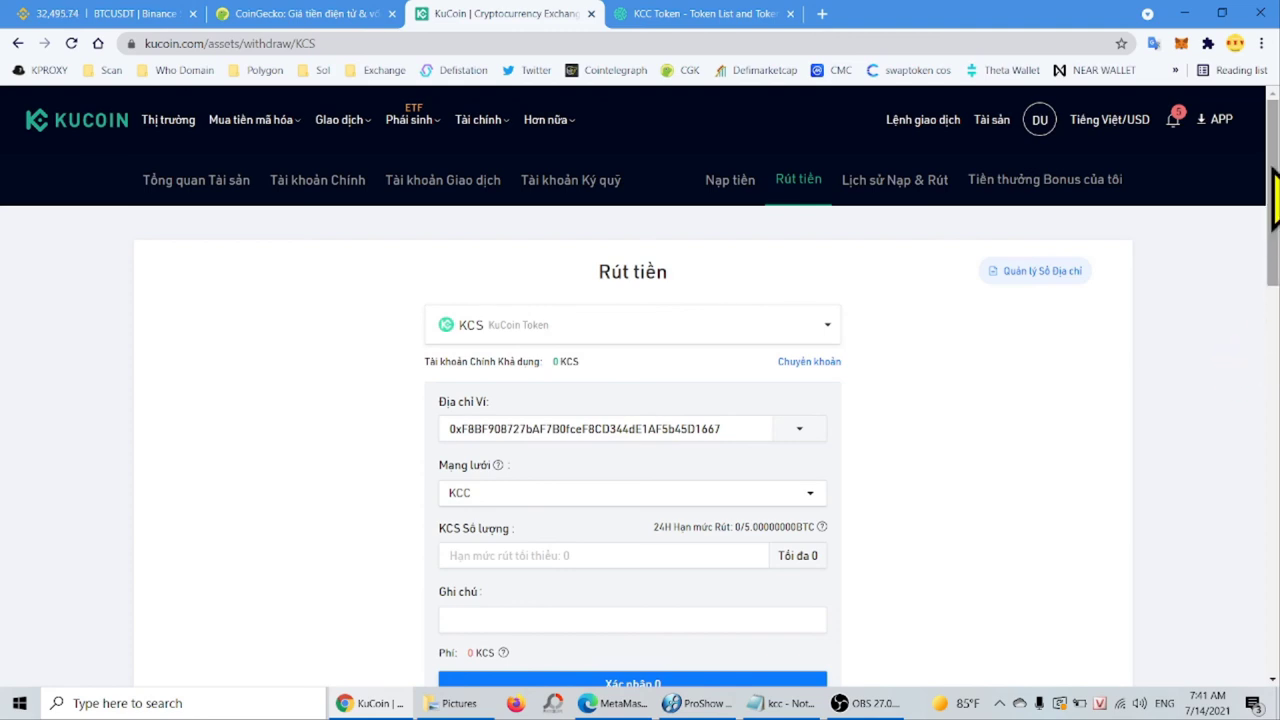
{"action": "left_click_drag", "start_coordinate": [1276, 195], "coordinate": [1276, 255]}
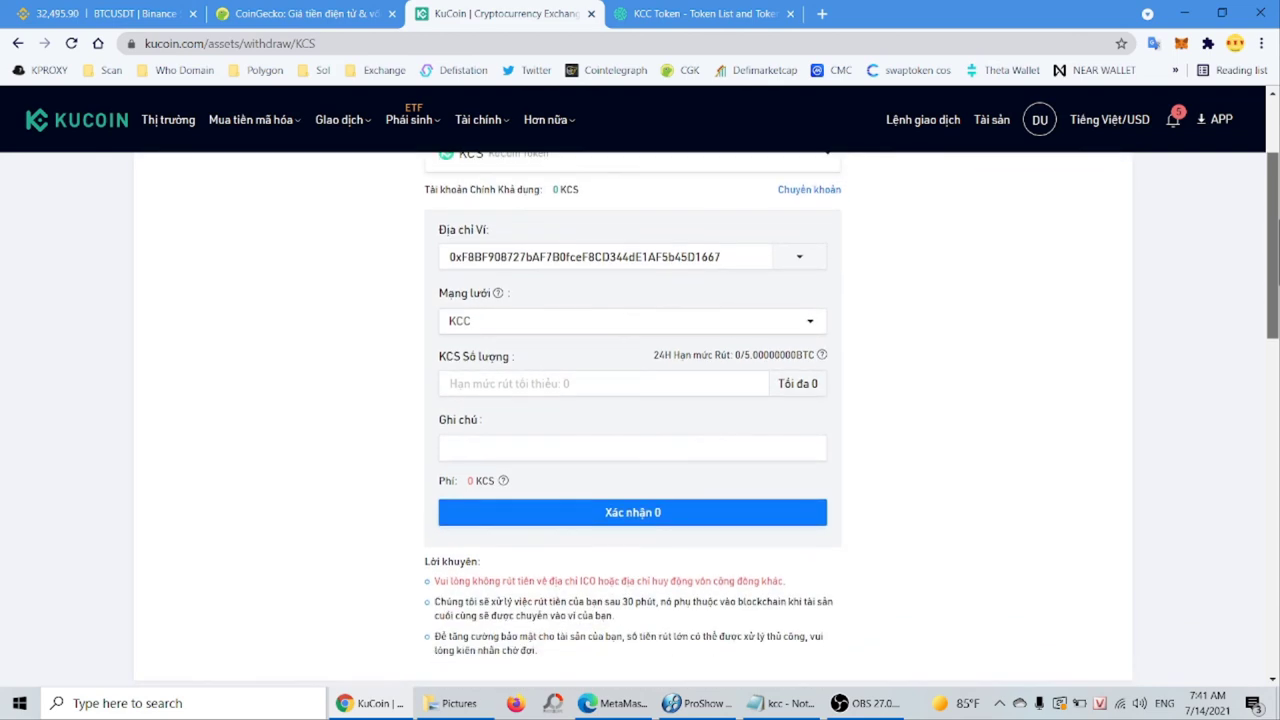